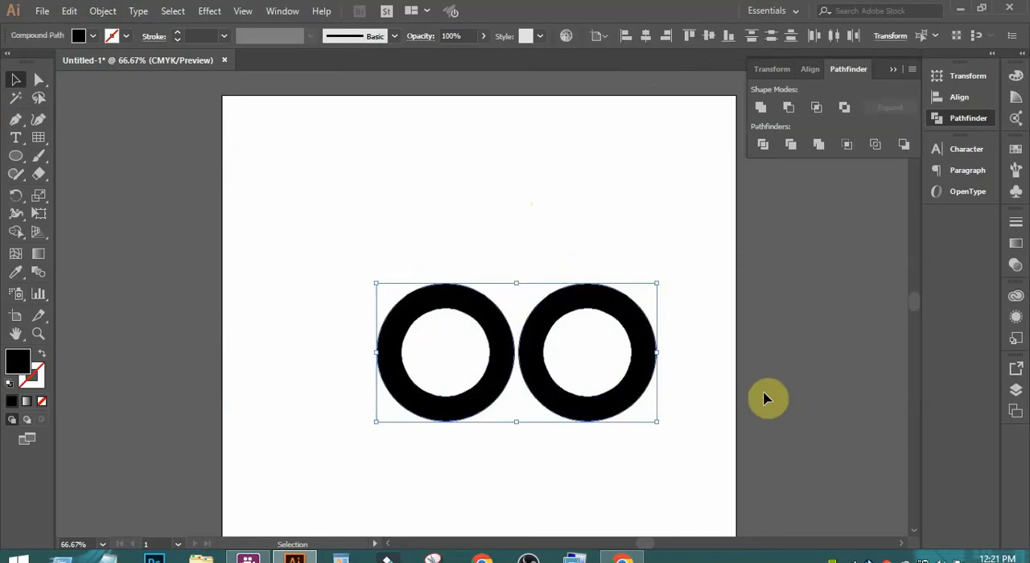
# - Move both black rings together up and to the left, toward the middle of the artboard
pyautogui.hotkey('shift', 'Left')
pyautogui.hotkey('shift', 'Left')
pyautogui.hotkey('shift', 'Left')
pyautogui.hotkey('shift', 'Left')
pyautogui.hotkey('shift', 'Left')
pyautogui.hotkey('shift', 'Left')
pyautogui.hotkey('shift', 'Left')
pyautogui.hotkey('shift', 'Left')
pyautogui.hotkey('shift', 'Up')
pyautogui.hotkey('shift', 'Up')
pyautogui.hotkey('shift', 'Up')
pyautogui.hotkey('shift', 'Up')
pyautogui.hotkey('shift', 'Up')
pyautogui.hotkey('shift', 'Up')
pyautogui.hotkey('shift', 'Up')
pyautogui.hotkey('shift', 'Up')
pyautogui.hotkey('shift', 'Up')
pyautogui.hotkey('shift', 'Up')
pyautogui.hotkey('shift', 'Up')
pyautogui.hotkey('shift', 'Up')
pyautogui.hotkey('shift', 'Up')
pyautogui.hotkey('shift', 'Up')
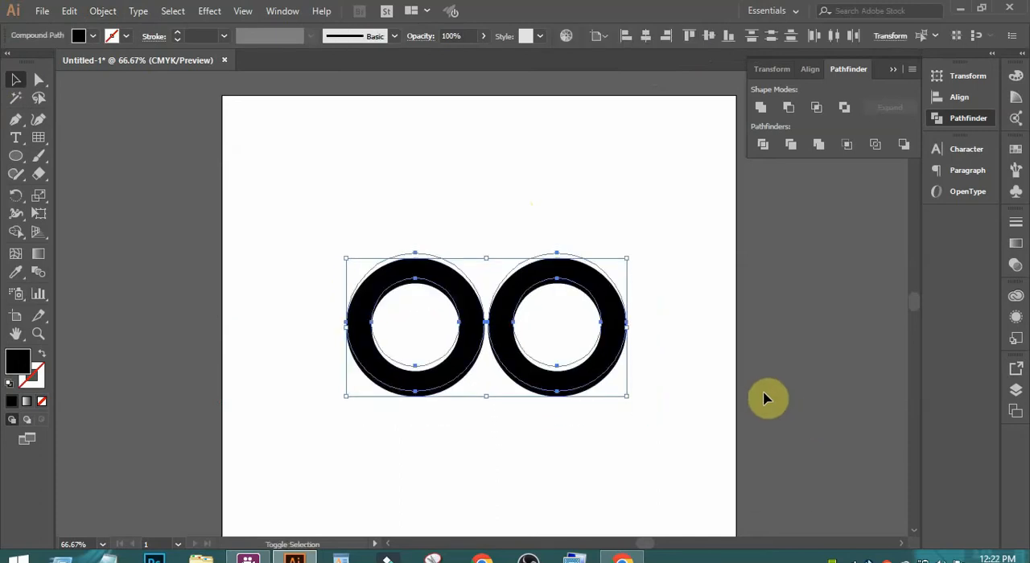
pyautogui.click(598, 373)
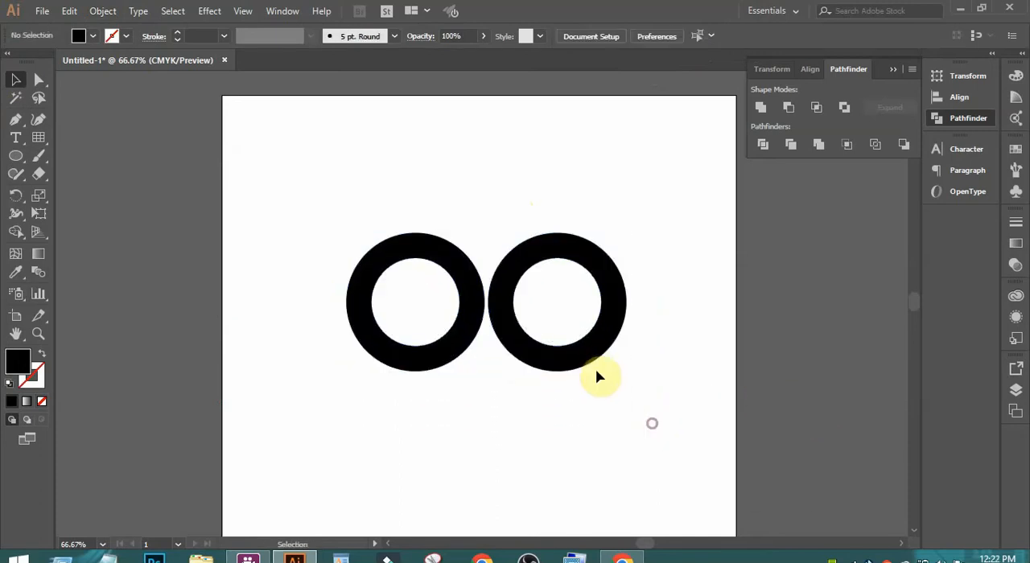
# - Shift the right ring slightly to the right to widen the gap between the two rings
pyautogui.click(591, 362)
pyautogui.hotkey('shift', 'Right')
pyautogui.hotkey('shift', 'Right')
pyautogui.hotkey('shift', 'Right')
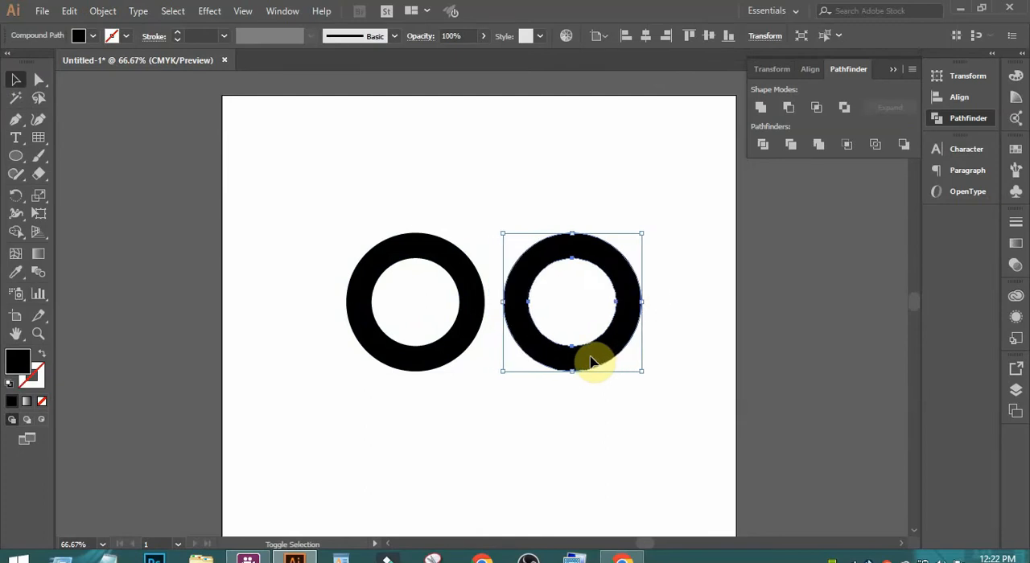
pyautogui.click(598, 437)
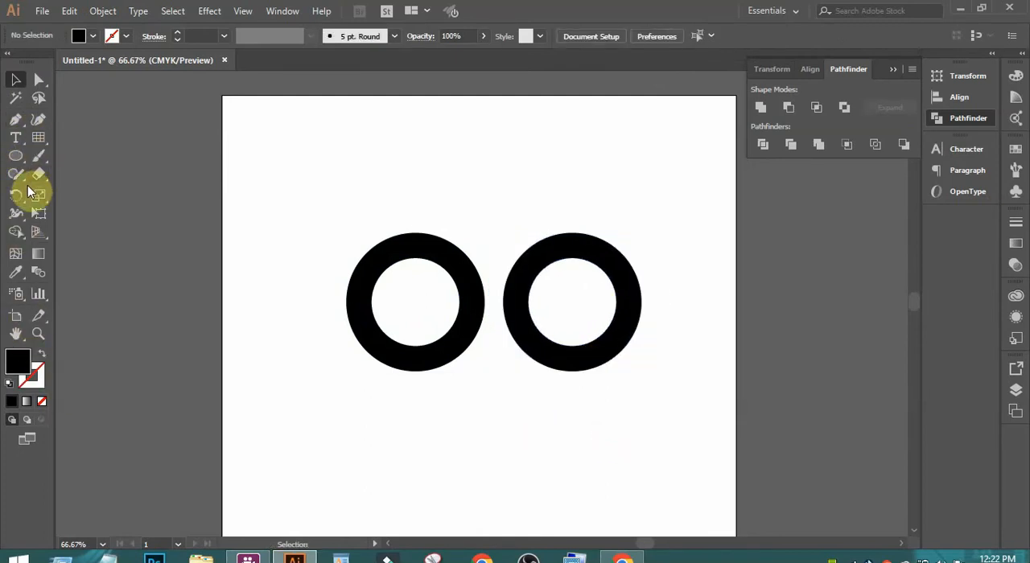
# - Draw a straight diagonal Pen line about 512 px long from the left ring's upper-left edge to below the right ring
pyautogui.click(16, 120)
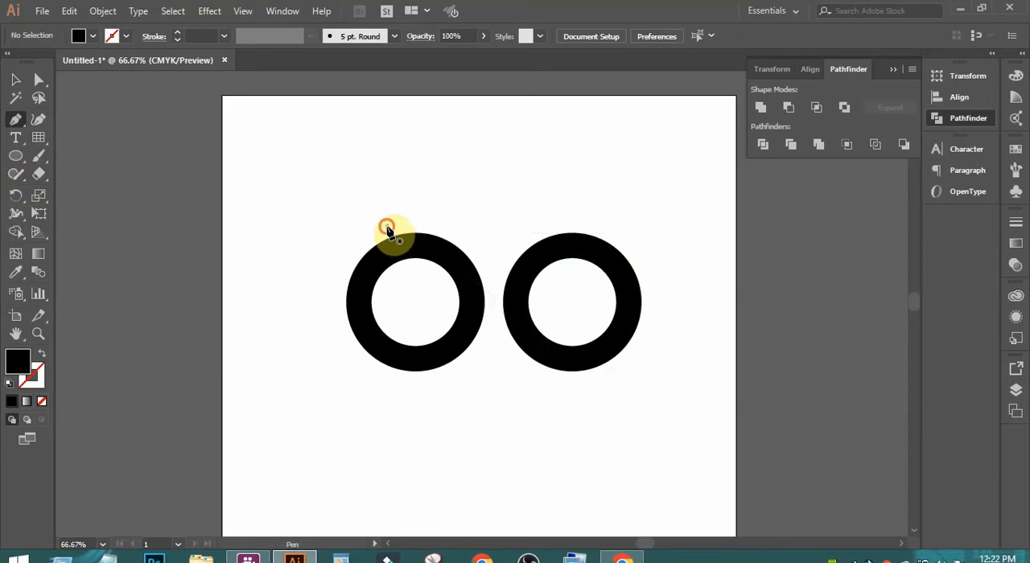
pyautogui.click(387, 229)
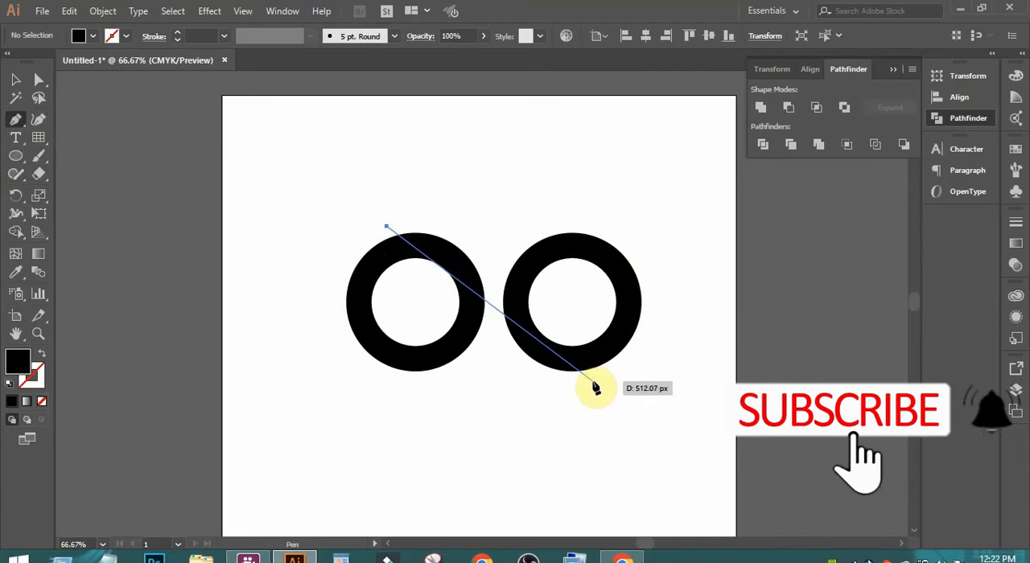
pyautogui.click(594, 383)
pyautogui.click(15, 81)
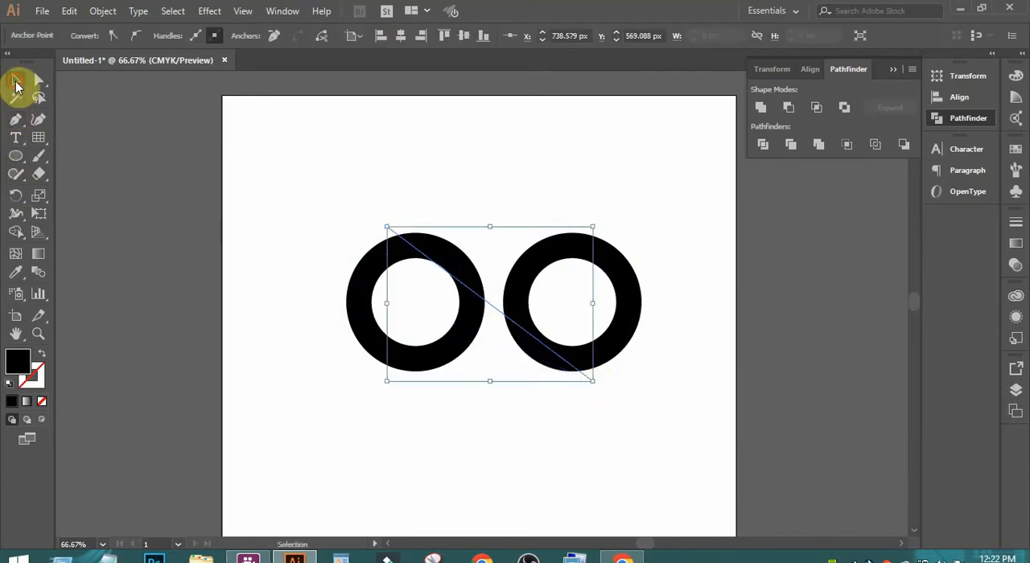
# - Swap the diagonal line's fill and stroke, and set its stroke weight to 50 pt
pyautogui.click(42, 355)
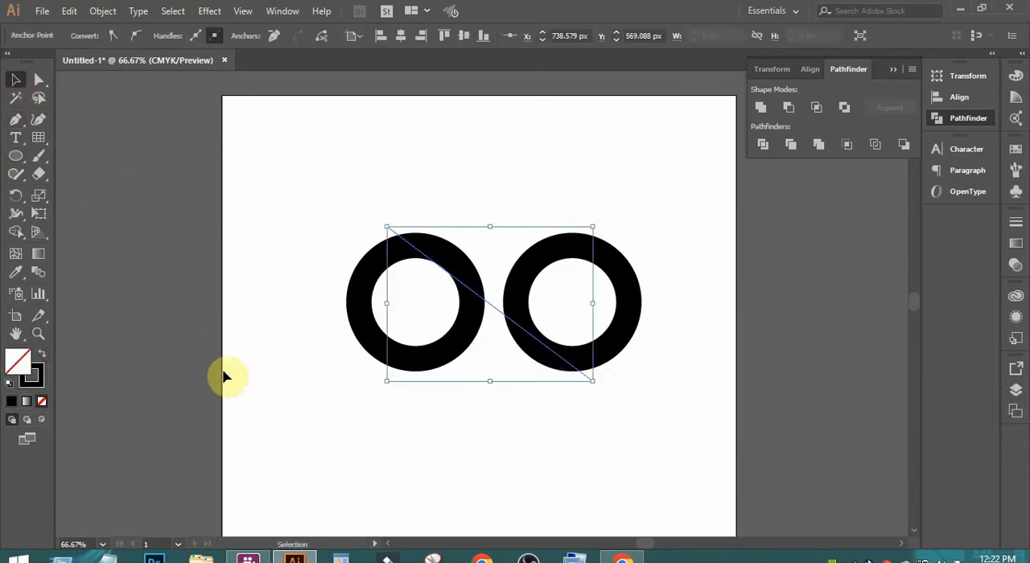
pyautogui.click(275, 213)
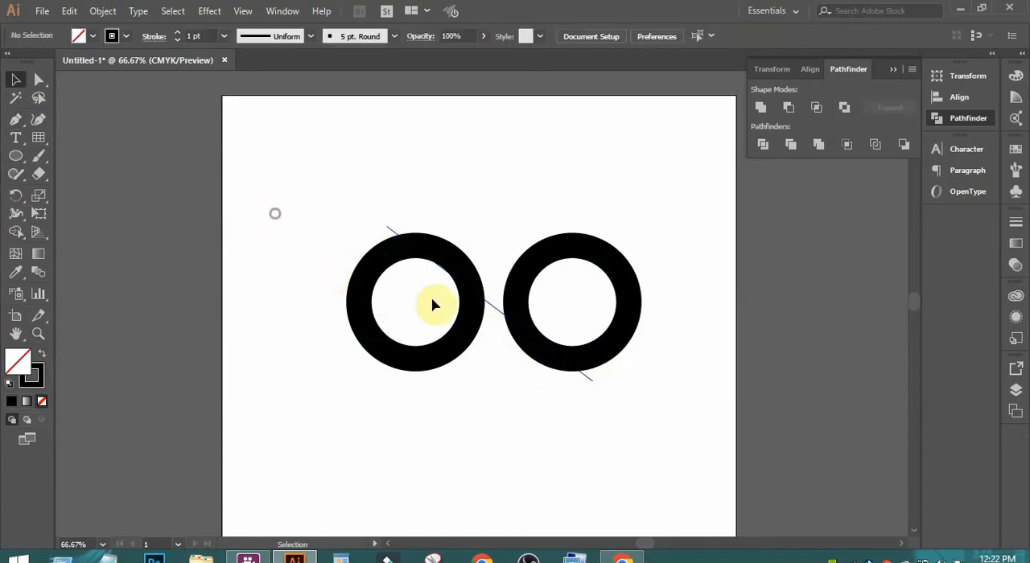
pyautogui.click(390, 233)
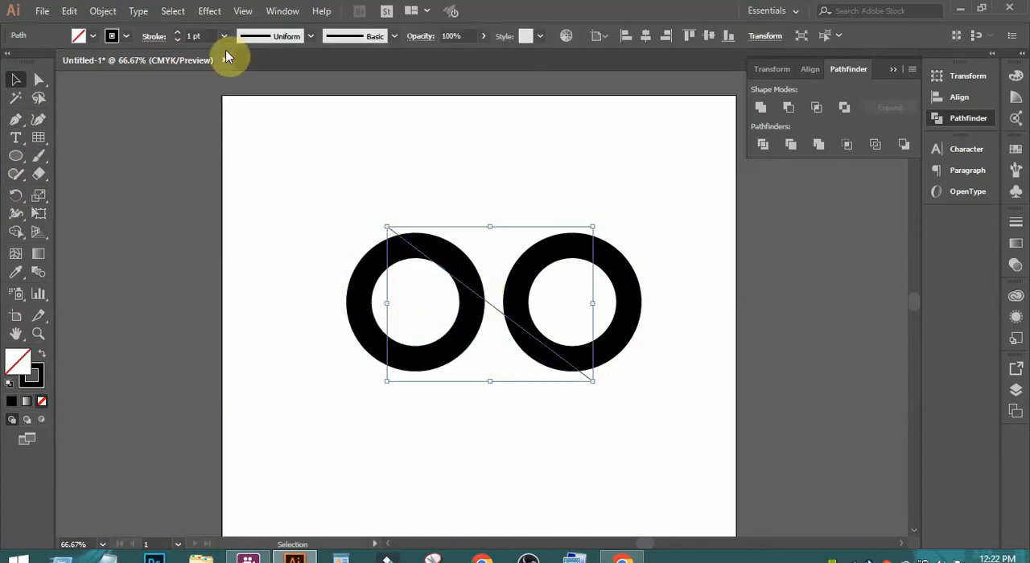
pyautogui.click(193, 36)
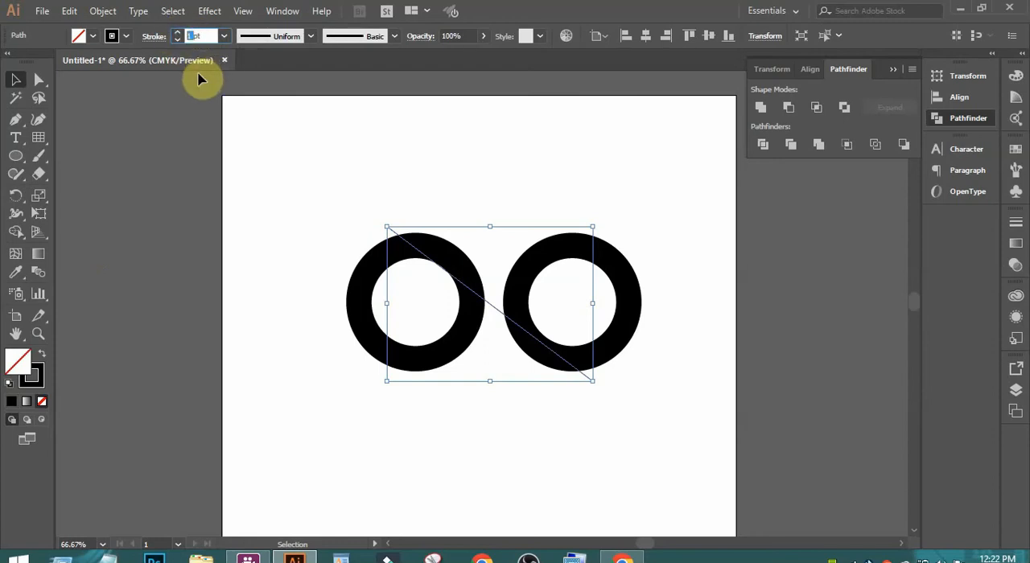
pyautogui.write('50')
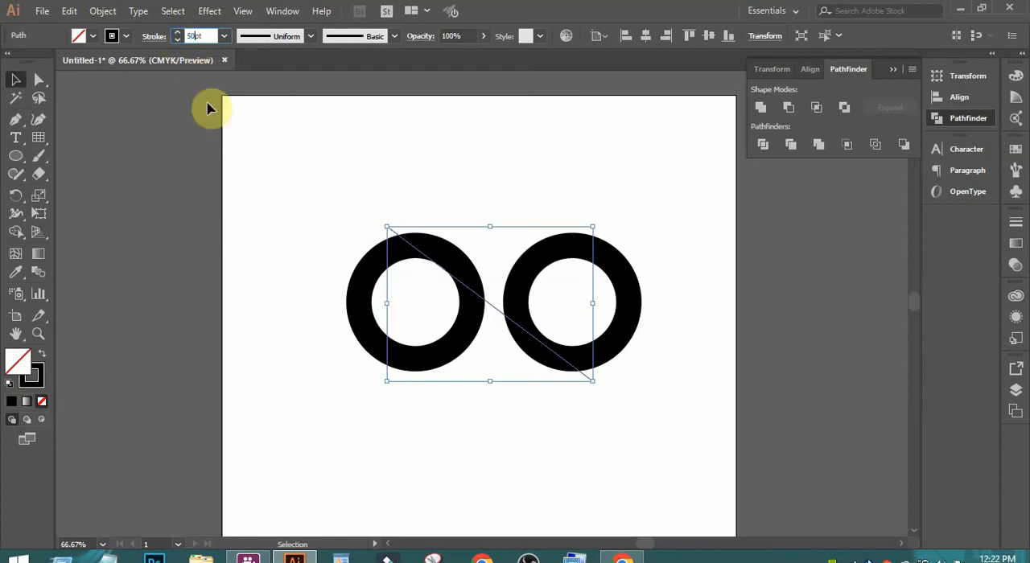
pyautogui.click(14, 78)
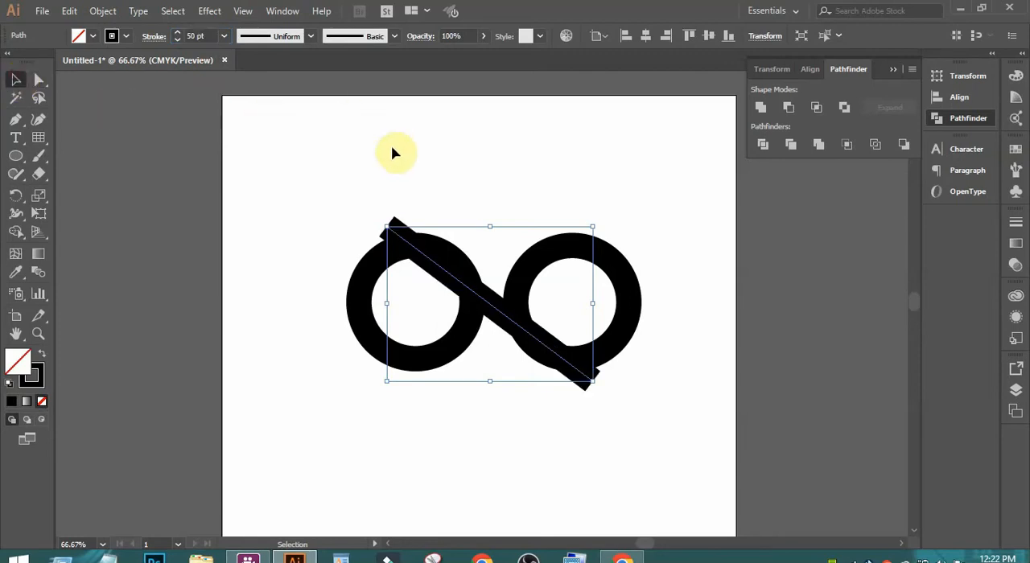
# - Change the diagonal line's stroke colour to pink, d87390
pyautogui.click(39, 384)
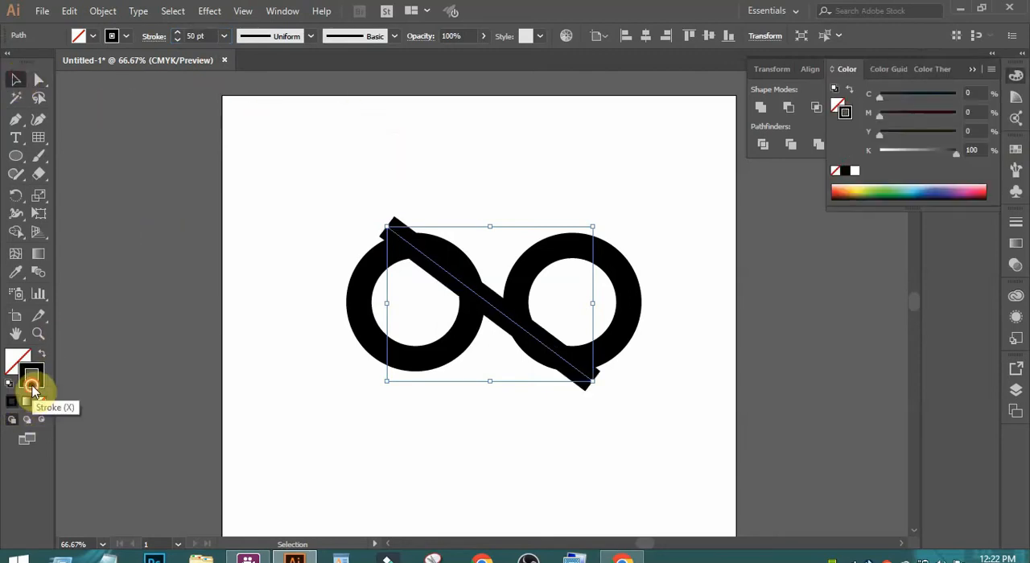
pyautogui.doubleClick(32, 387)
pyautogui.click(715, 338)
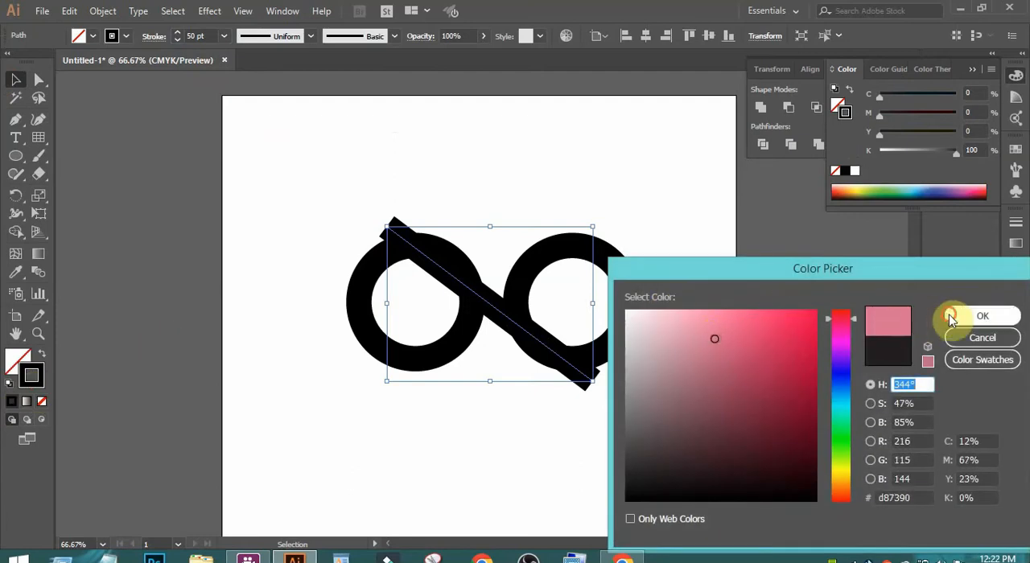
pyautogui.click(951, 319)
pyautogui.click(629, 209)
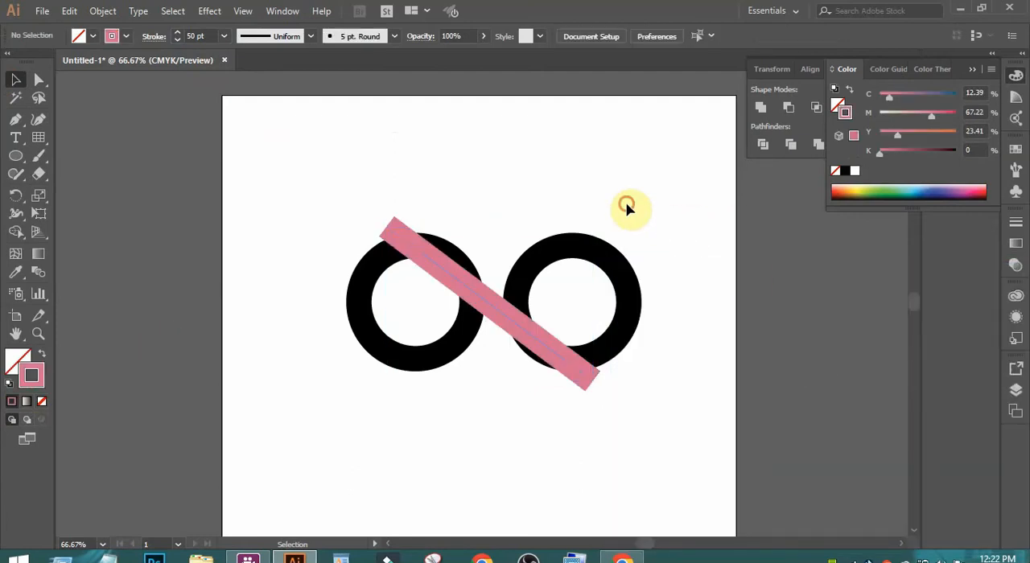
# - Convert the pink diagonal line into a filled shape with Outline Stroke
pyautogui.click(461, 285)
pyautogui.click(103, 11)
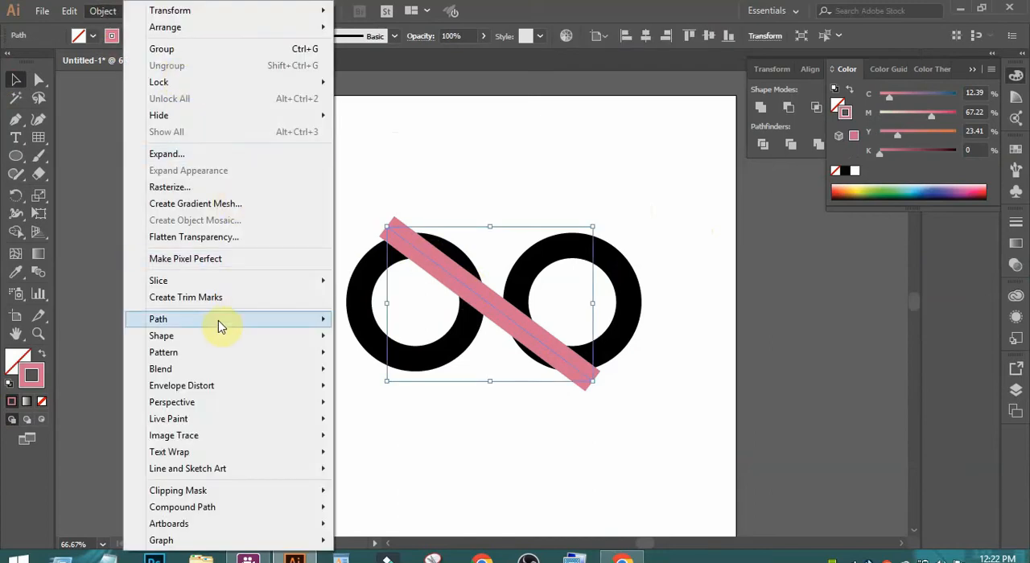
pyautogui.moveTo(219, 320)
pyautogui.click(414, 357)
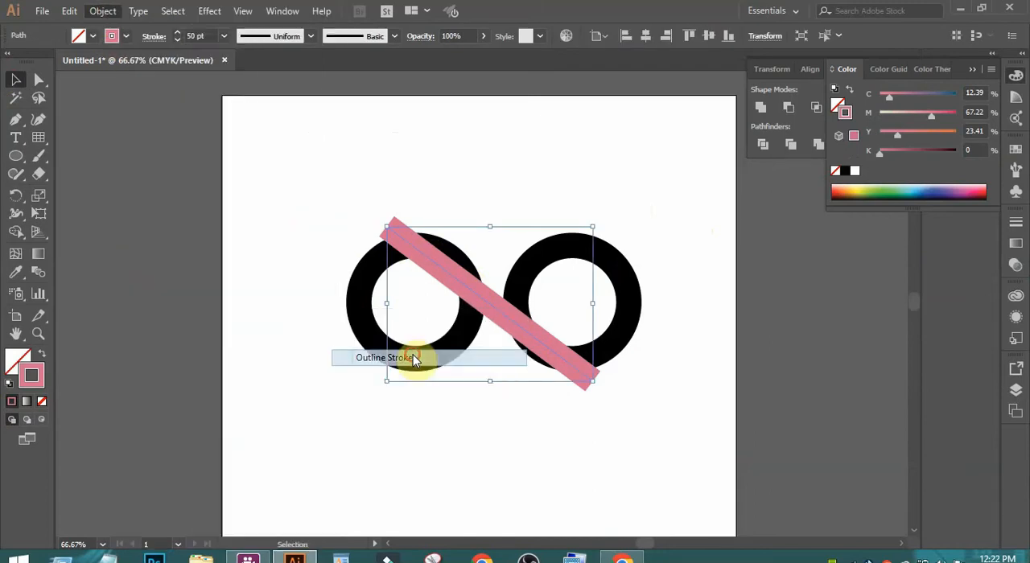
pyautogui.click(603, 168)
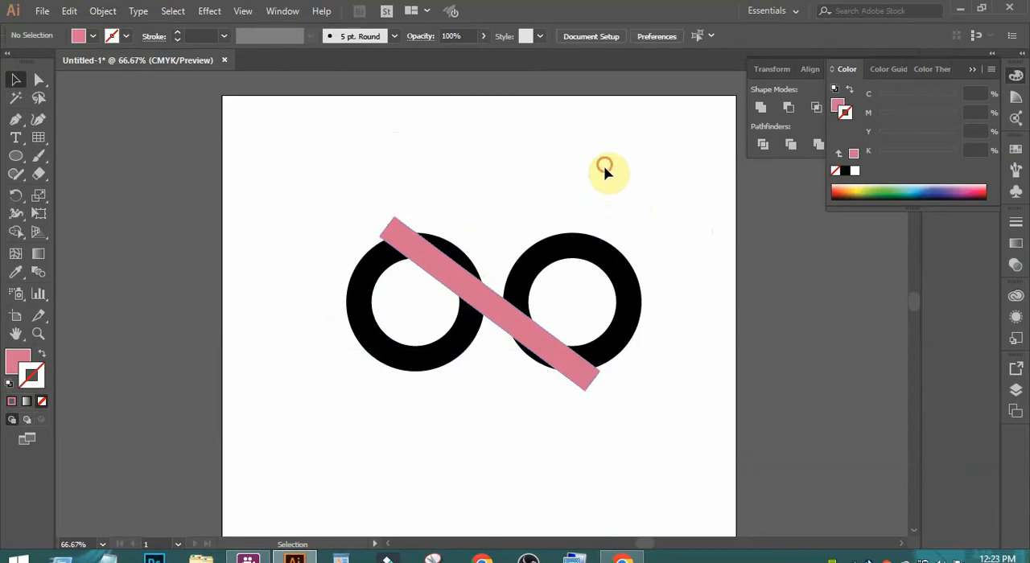
# - Try rotating the pink bar freehand to a steeper diagonal, and undo the rotation
pyautogui.click(471, 290)
pyautogui.press('ctrl')
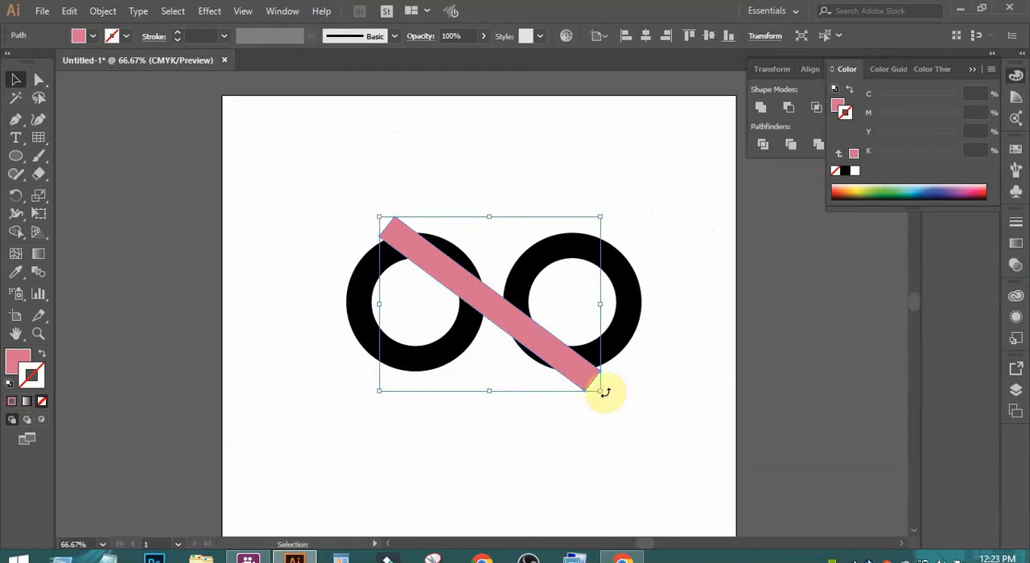
pyautogui.moveTo(605, 392); pyautogui.dragTo(576, 408)
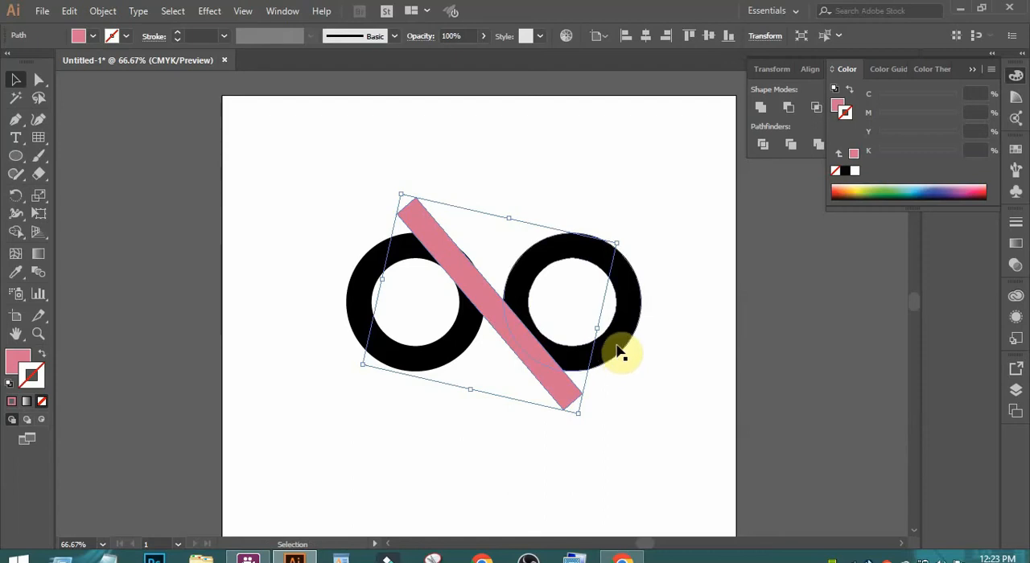
pyautogui.hotkey('ctrl', 'z')
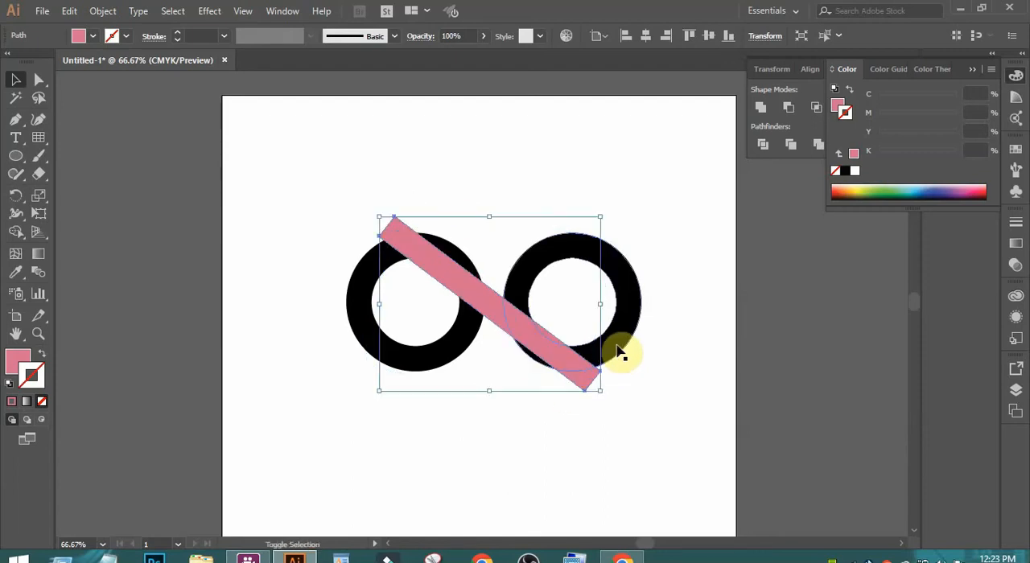
# - Nudge the pink bar upward a little so it crosses the two rings higher
pyautogui.hotkey('ctrl', 'z')
pyautogui.hotkey('ctrl', 'z')
pyautogui.hotkey('ctrl', 'z')
pyautogui.hotkey('ctrl', 'z')
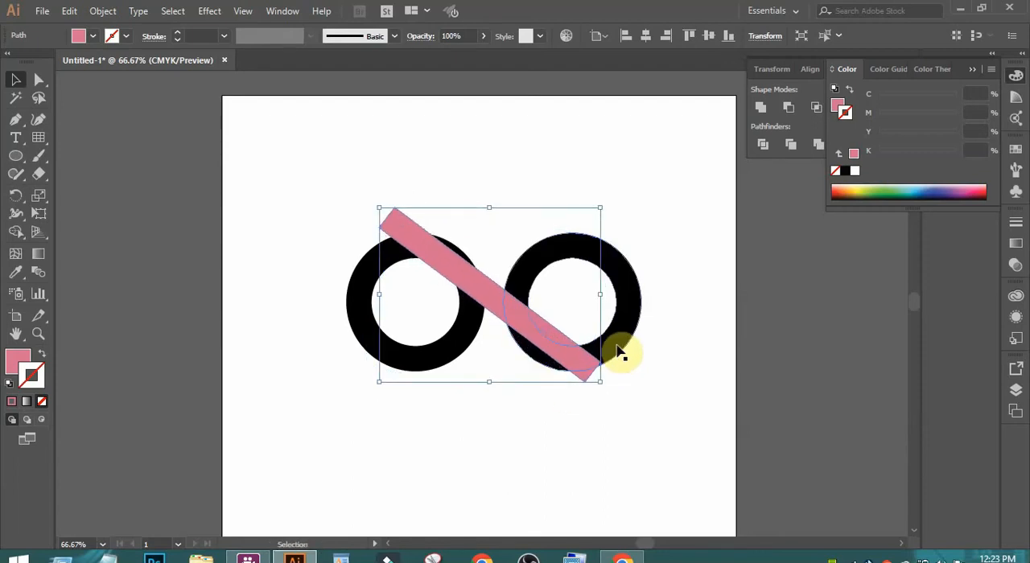
pyautogui.hotkey('ctrl', 'z')
pyautogui.hotkey('ctrl', 'z')
pyautogui.hotkey('ctrl', 'z')
pyautogui.hotkey('ctrl', 'z')
pyautogui.hotkey('ctrl', 'z')
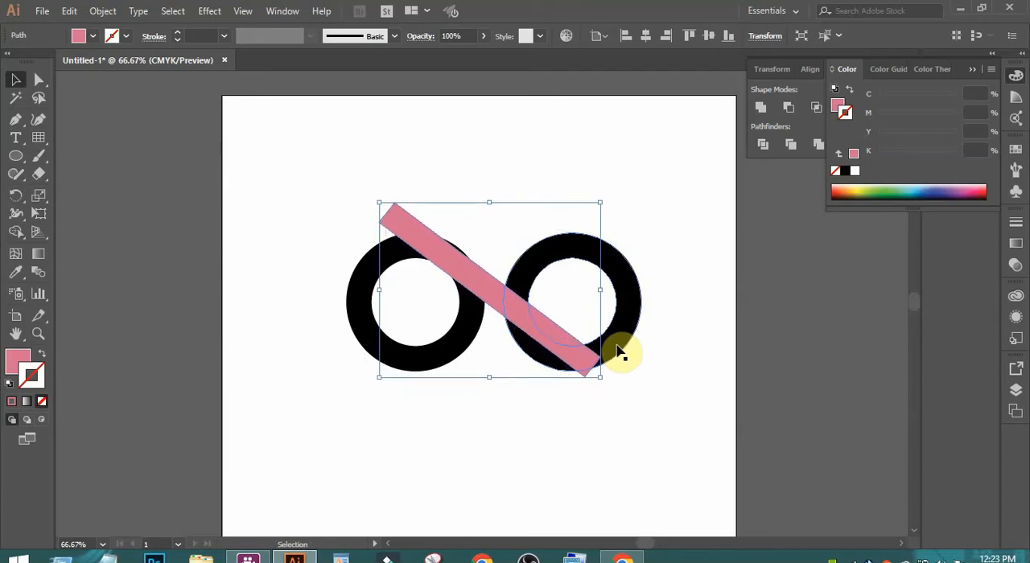
pyautogui.hotkey('ctrl', 'z')
pyautogui.hotkey('ctrl', 'z')
pyautogui.hotkey('ctrl', 'z')
pyautogui.hotkey('ctrl', 'z')
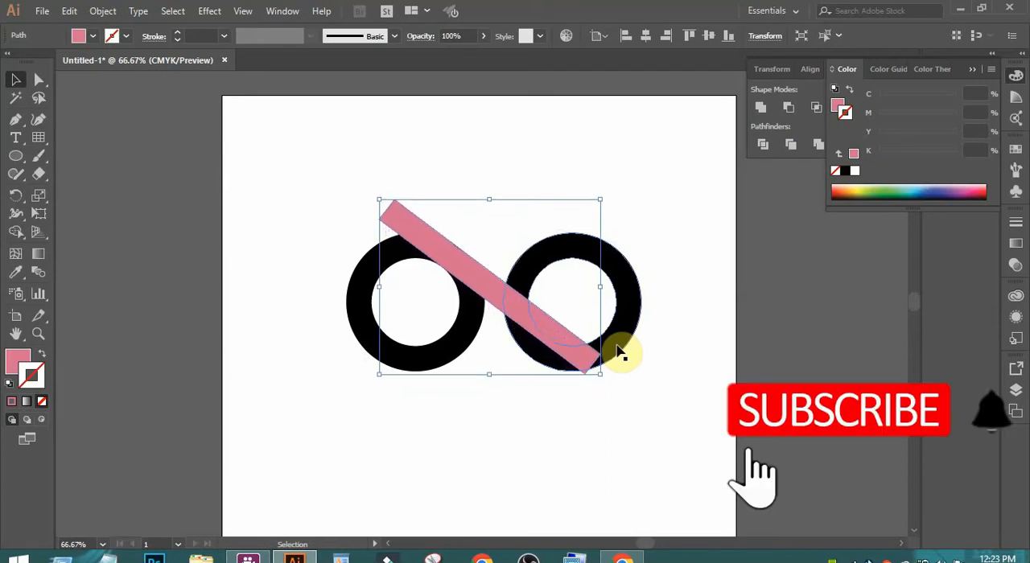
# - Rotate the pink bar by -5° around a pivot at its upper-left end
pyautogui.click(16, 200)
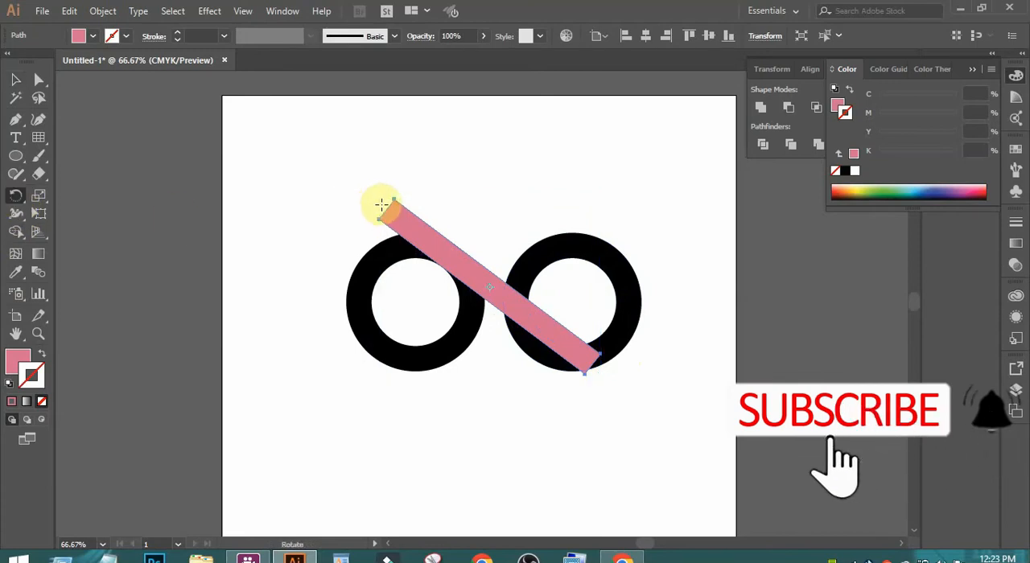
pyautogui.keyDown('alt'); pyautogui.click(381, 205); pyautogui.keyUp('alt')
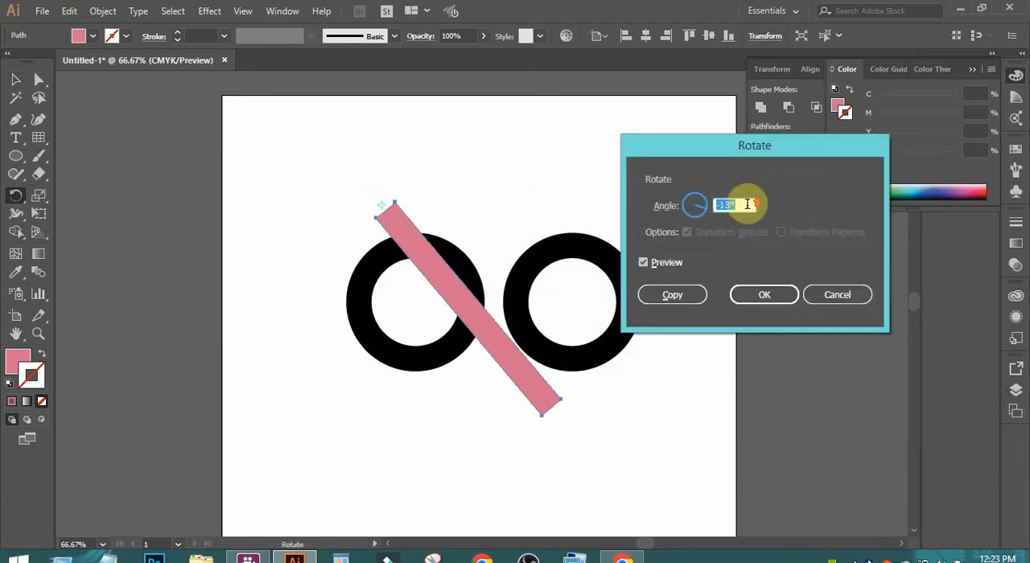
pyautogui.press('Up')
pyautogui.press('Up')
pyautogui.press('Up')
pyautogui.press('Up')
pyautogui.press('Up')
pyautogui.press('Up')
pyautogui.press('Up')
pyautogui.press('Up')
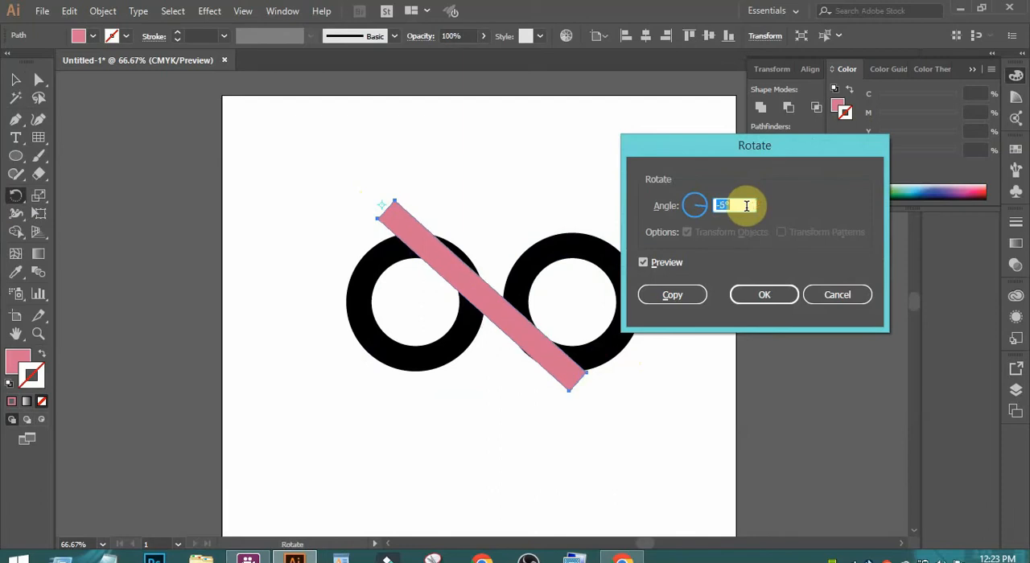
pyautogui.press('Down')
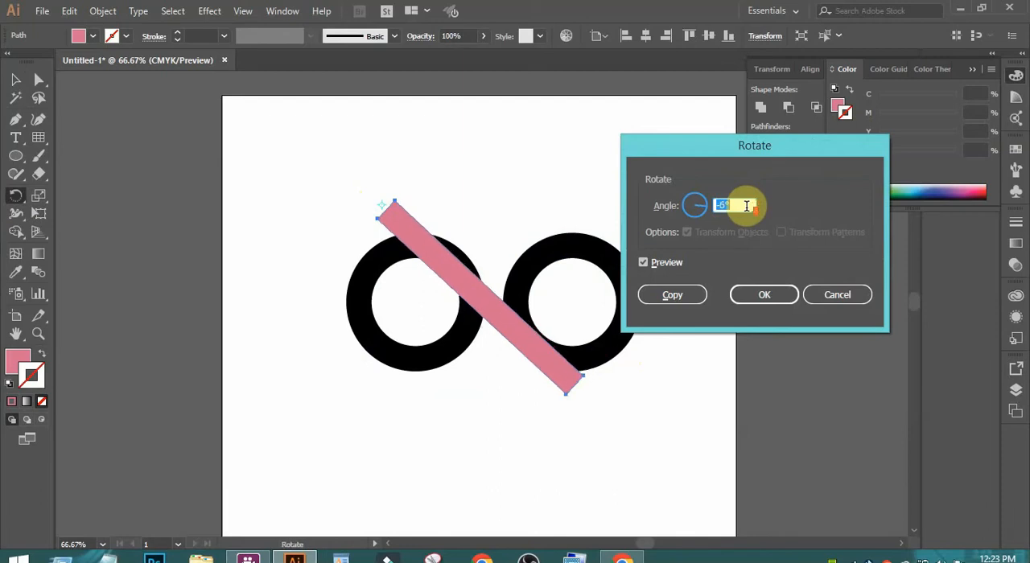
pyautogui.press('Up')
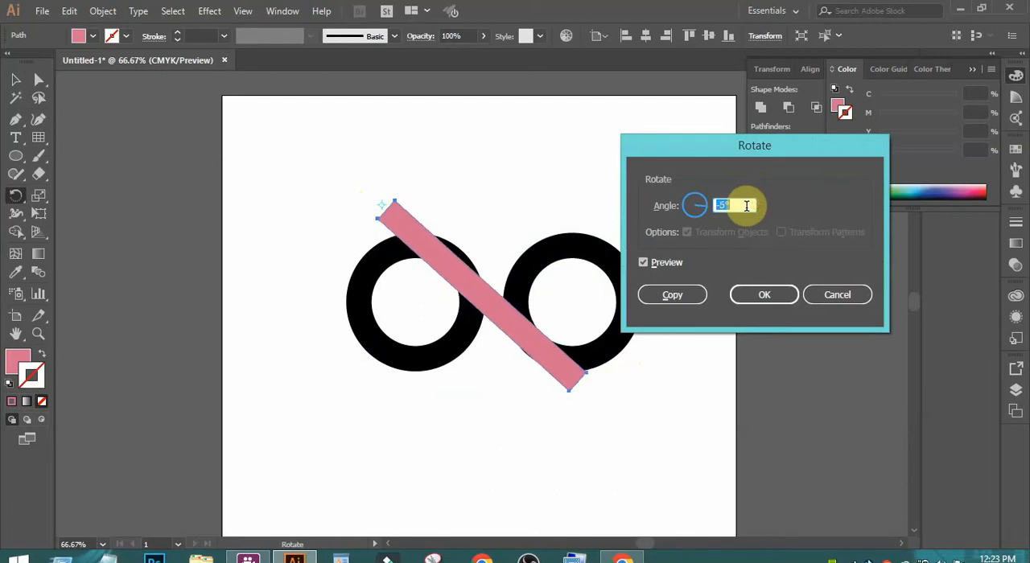
pyautogui.click(756, 297)
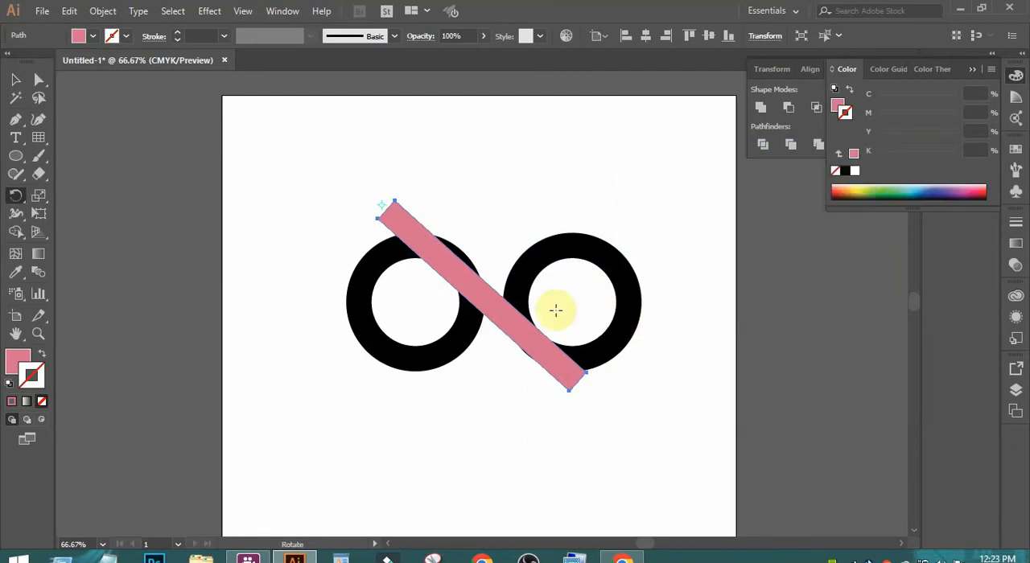
pyautogui.click(16, 80)
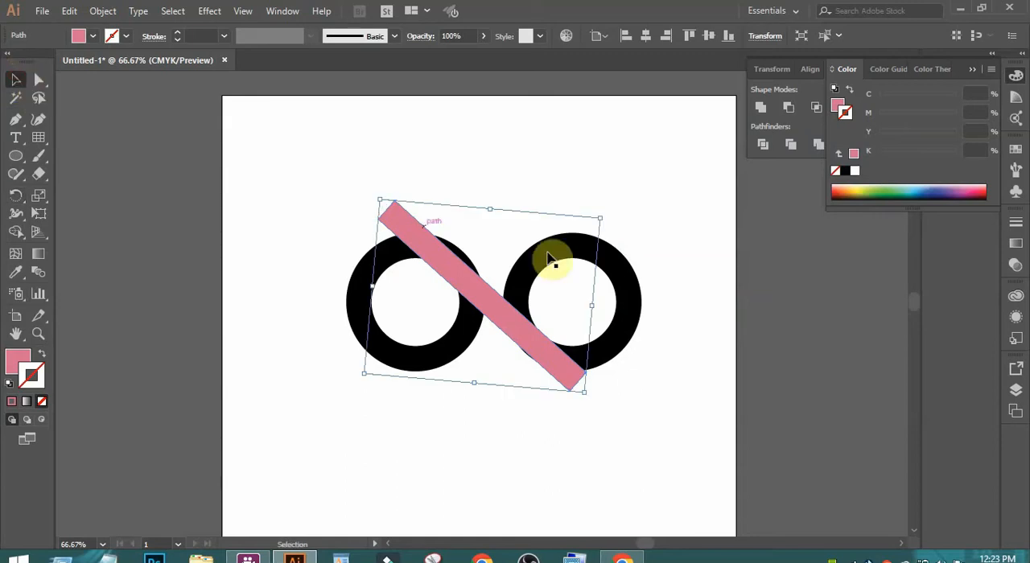
pyautogui.hotkey('ctrl', 'space')
pyautogui.moveTo(400, 210); pyautogui.dragTo(599, 383)
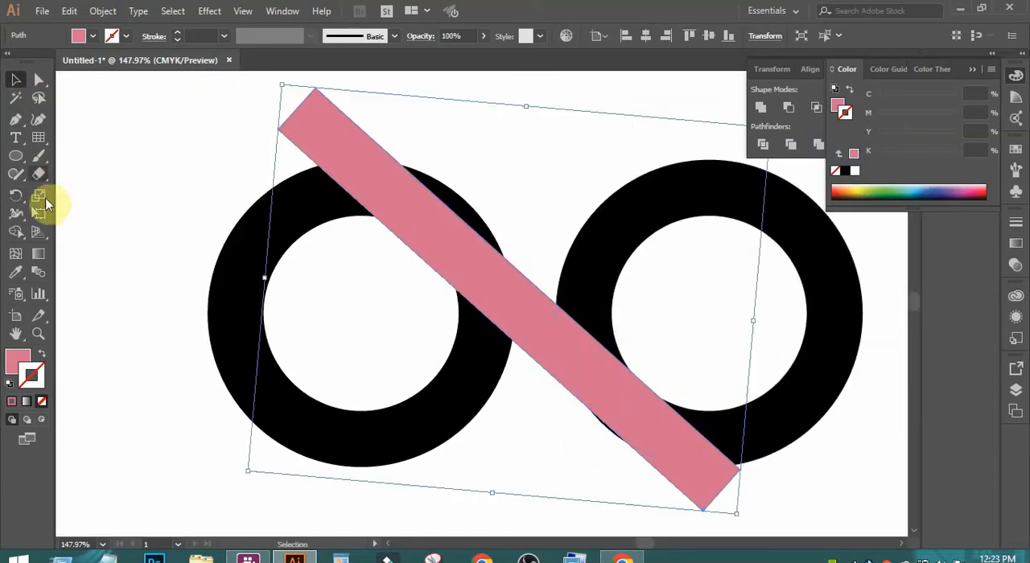
pyautogui.click(570, 313)
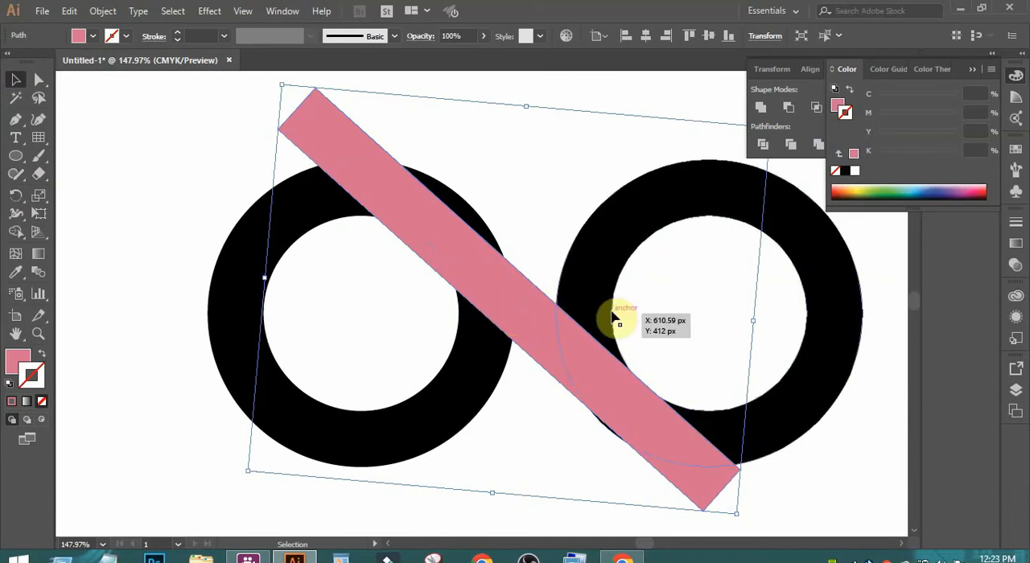
pyautogui.hotkey('ctrl', '1')
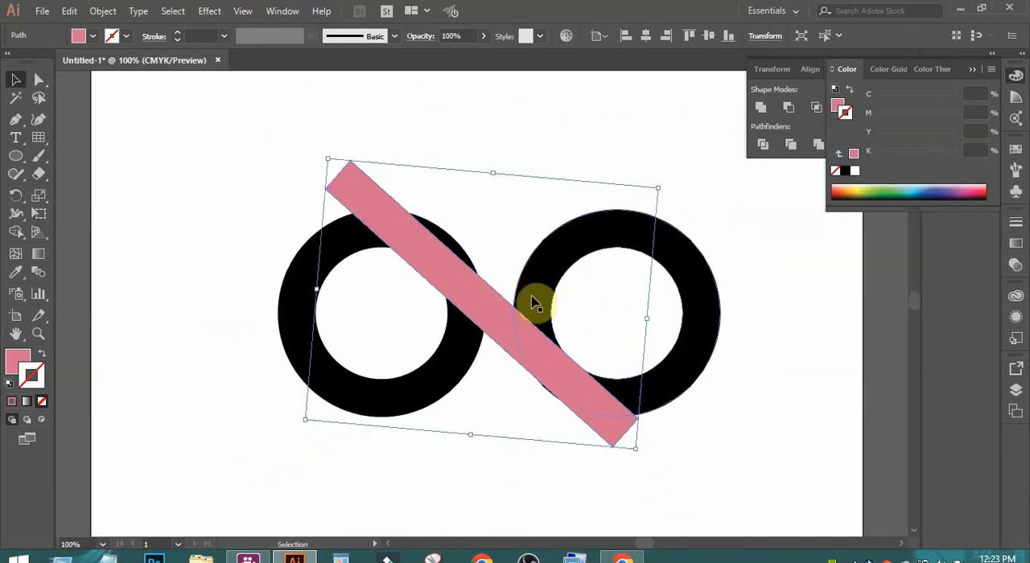
# - Try rotating the pink bar freehand about its centre, and undo the rotation
pyautogui.moveTo(581, 318)
pyautogui.mouseDown()
pyautogui.moveTo(612, 366)
pyautogui.moveTo(598, 317)
pyautogui.mouseUp()
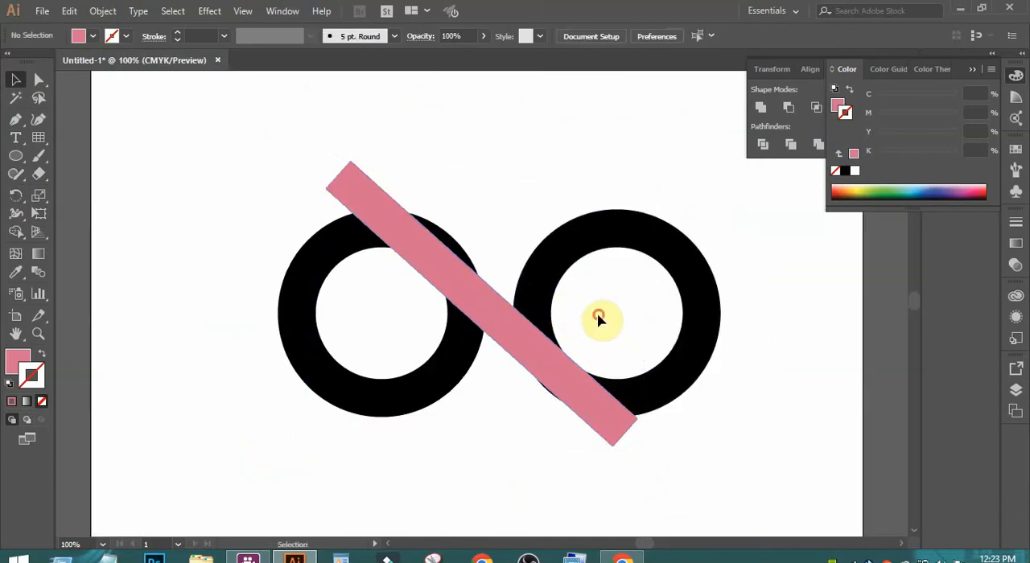
pyautogui.click(426, 259)
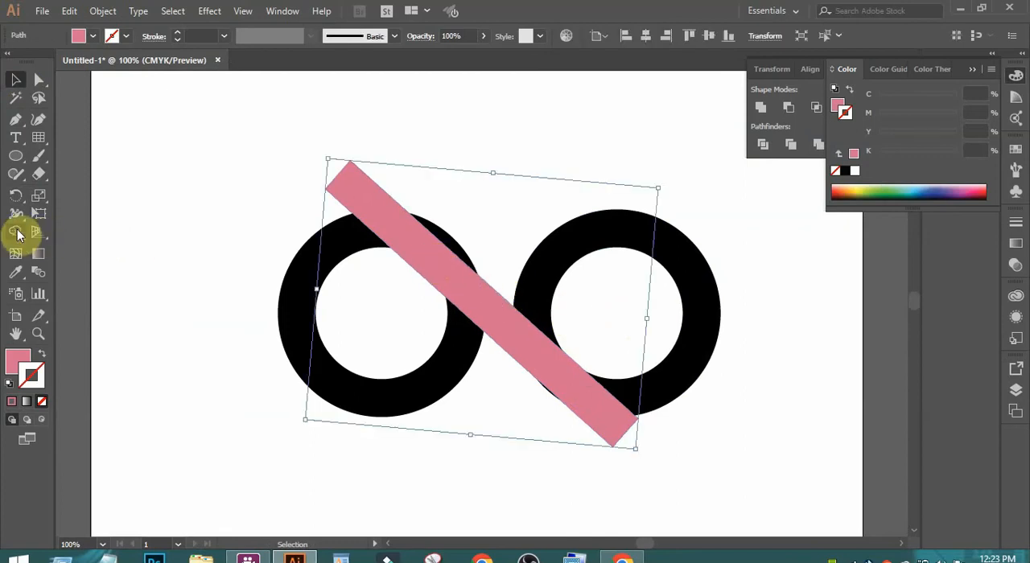
pyautogui.click(15, 196)
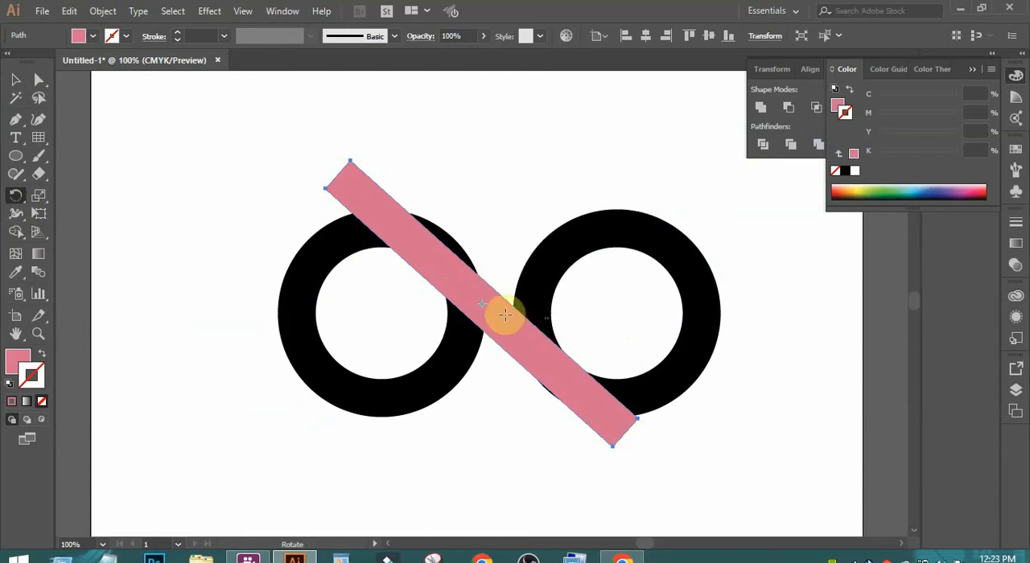
pyautogui.press('ctrl')
pyautogui.moveTo(483, 305); pyautogui.dragTo(522, 349)
pyautogui.hotkey('ctrl', 'z')
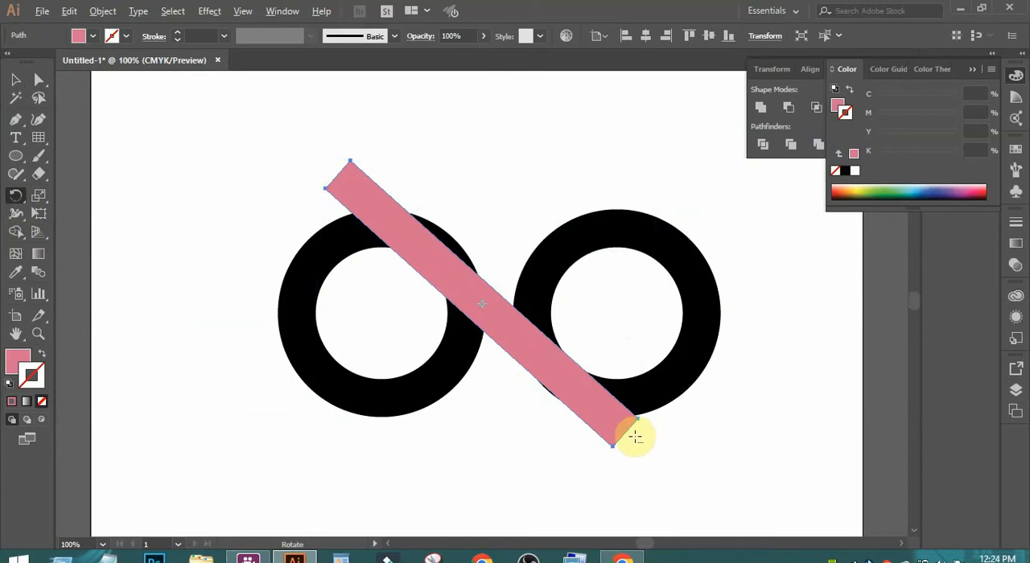
# - Rotate the pink bar by -2° around a pivot at its lower-right end
pyautogui.keyDown('alt'); pyautogui.click(634, 435); pyautogui.keyUp('alt')
pyautogui.doubleClick(727, 205)
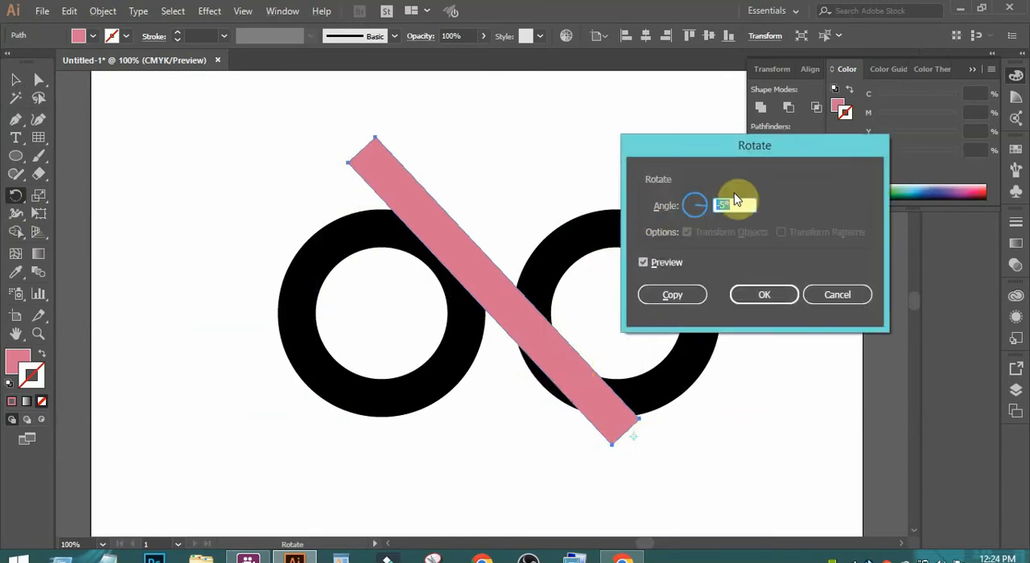
pyautogui.scroll(1, 728, 203)
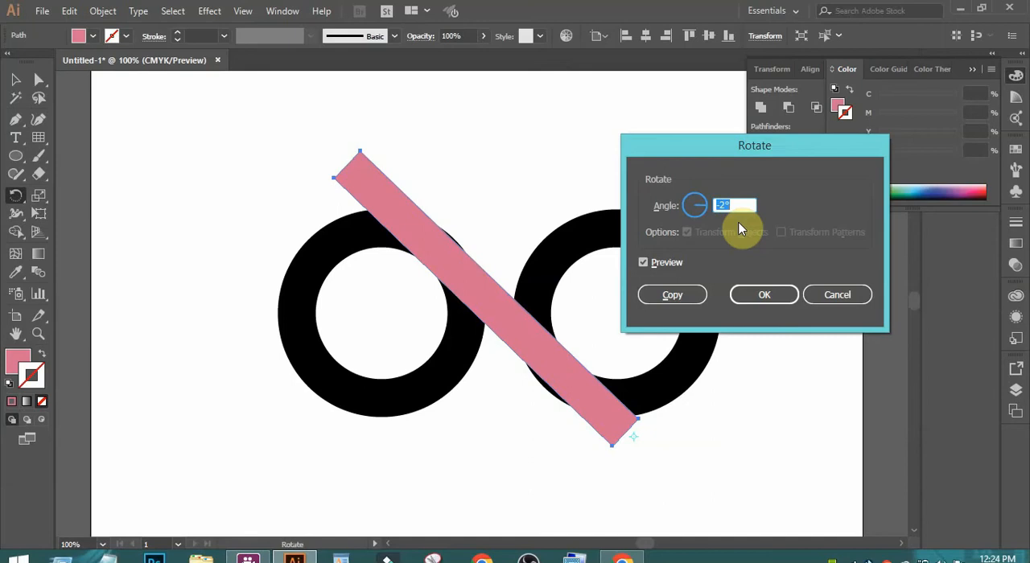
pyautogui.click(765, 294)
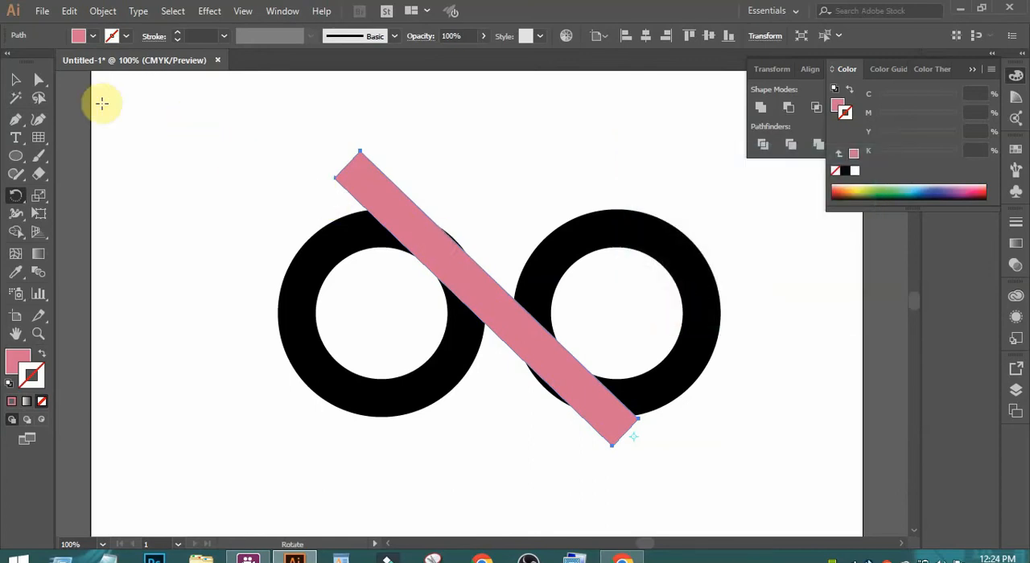
pyautogui.click(16, 80)
pyautogui.click(480, 131)
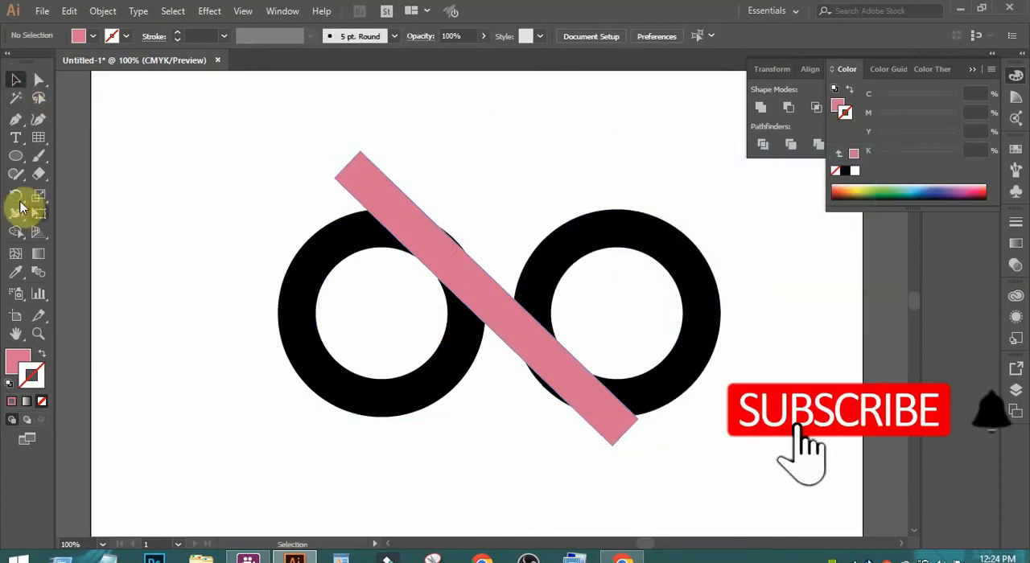
# - Draw a thin slanted pink rectangle across the inner side of the left ring, and duplicate it onto the facing side of the right ring
pyautogui.moveTo(16, 159); pyautogui.dragTo(51, 158)
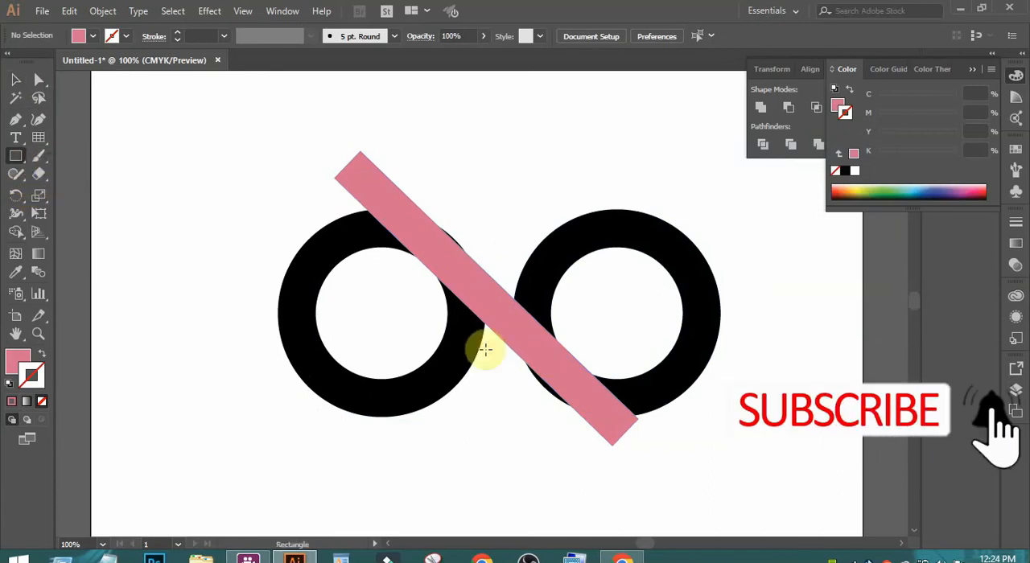
pyautogui.moveTo(389, 298); pyautogui.dragTo(471, 336)
pyautogui.click(15, 79)
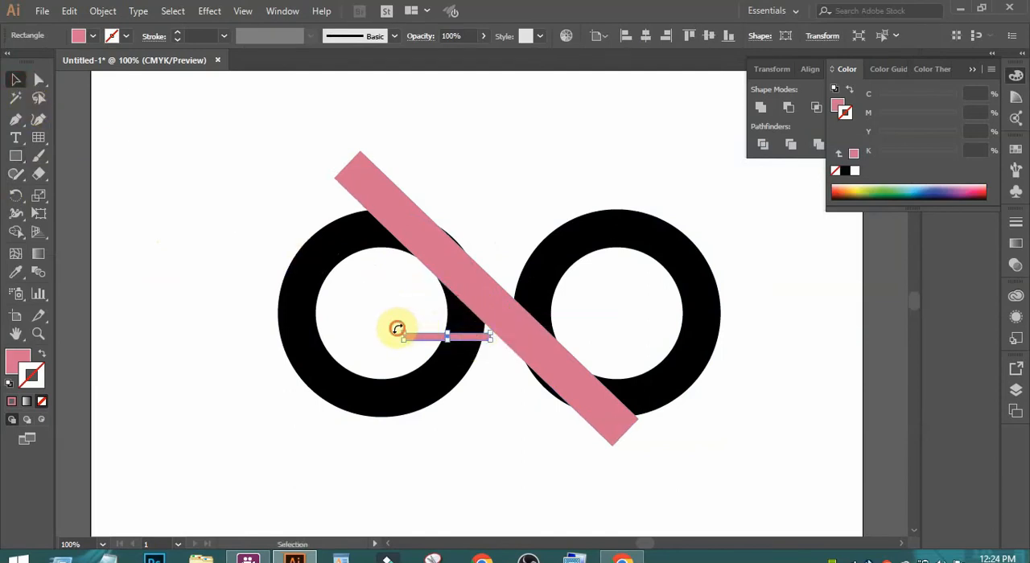
pyautogui.moveTo(397, 328); pyautogui.dragTo(480, 337)
pyautogui.moveTo(410, 293); pyautogui.dragTo(405, 293)
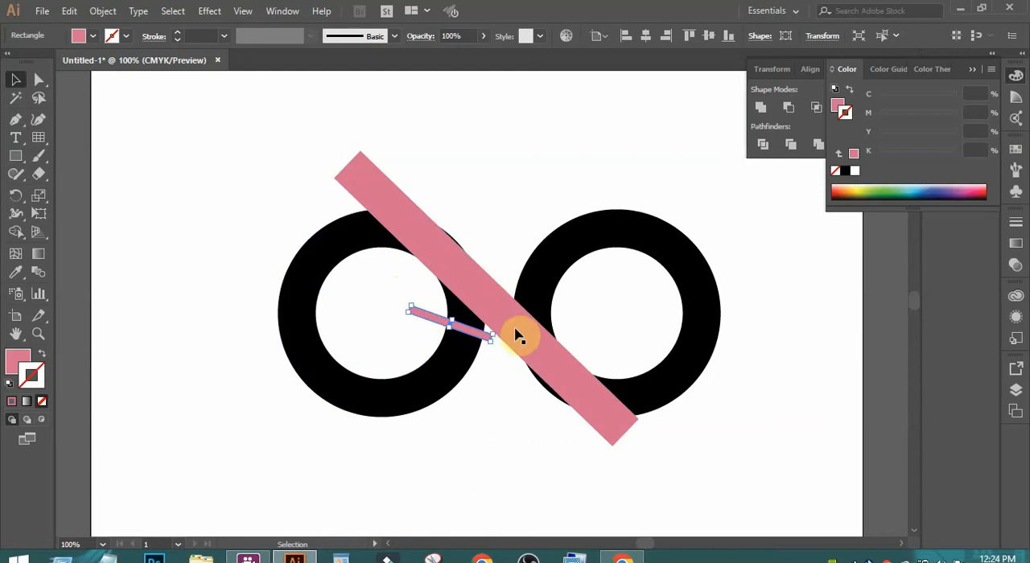
pyautogui.moveTo(435, 322); pyautogui.dragTo(540, 298)
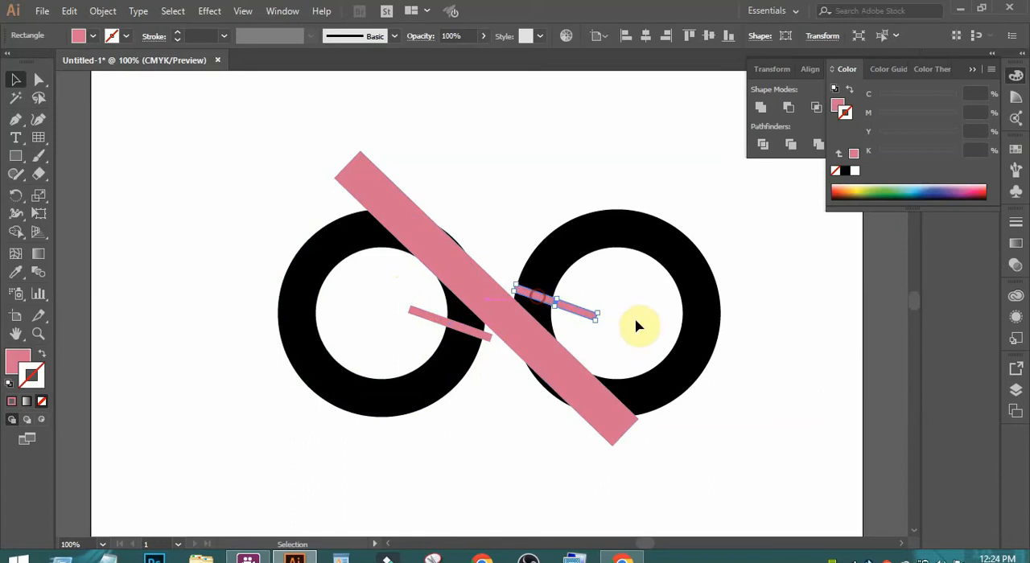
pyautogui.click(797, 302)
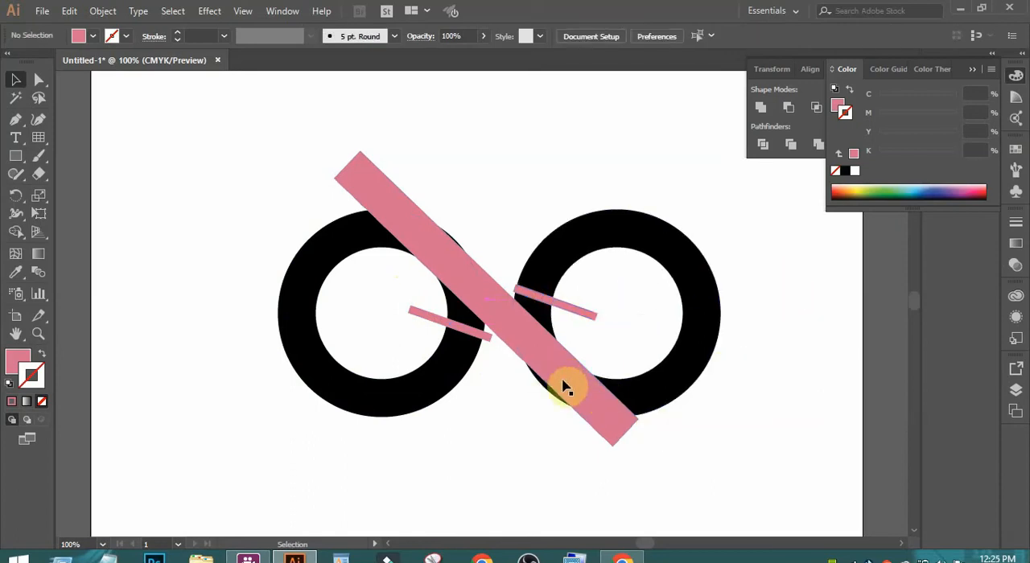
# - Rotate the large pink bar freehand slightly clockwise so its edges align better with both rings
pyautogui.click(586, 409)
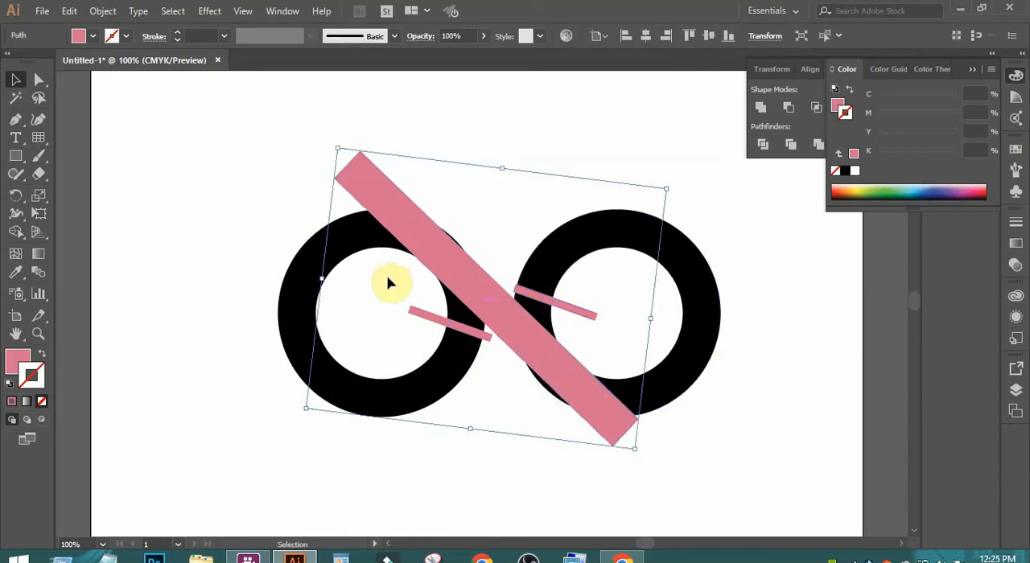
pyautogui.moveTo(640, 457)
pyautogui.mouseDown()
pyautogui.moveTo(628, 454)
pyautogui.moveTo(632, 463)
pyautogui.mouseUp()
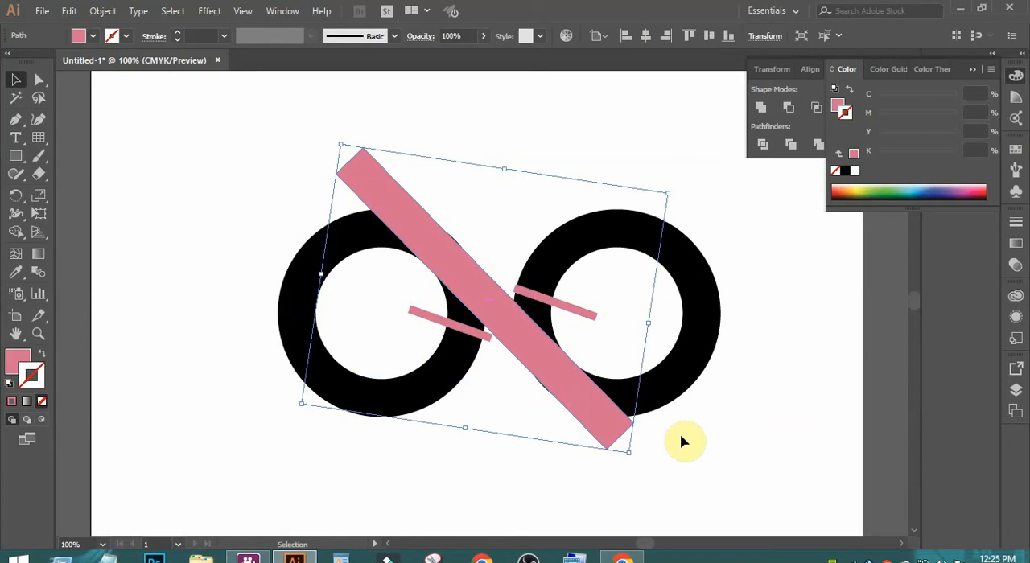
pyautogui.click(724, 455)
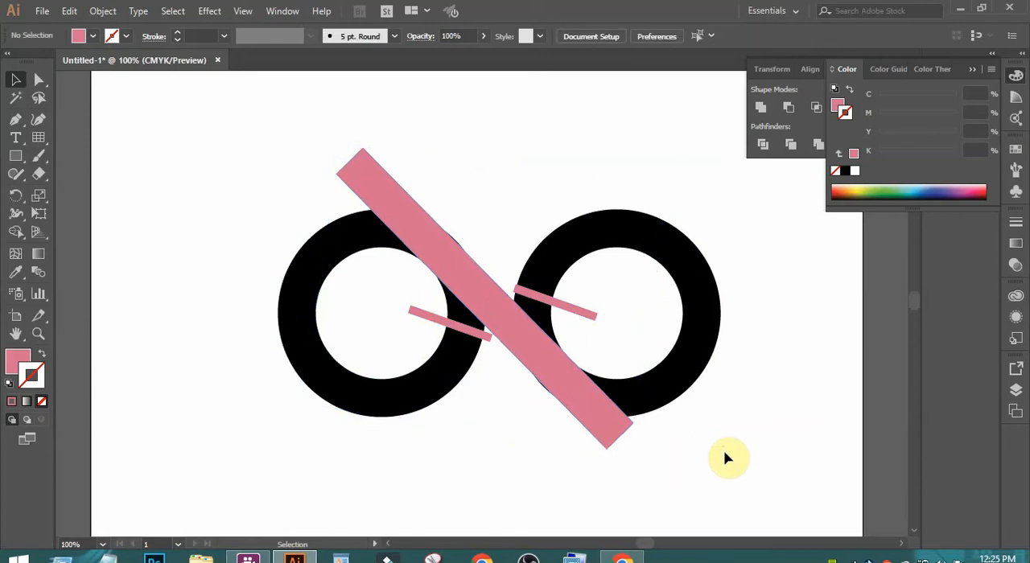
# - Merge the diagonal bar's middle with both rings using Shape Builder, leaving out the bar's ends and the ring pieces beside the thin rectangles
pyautogui.moveTo(180, 137); pyautogui.dragTo(700, 411)
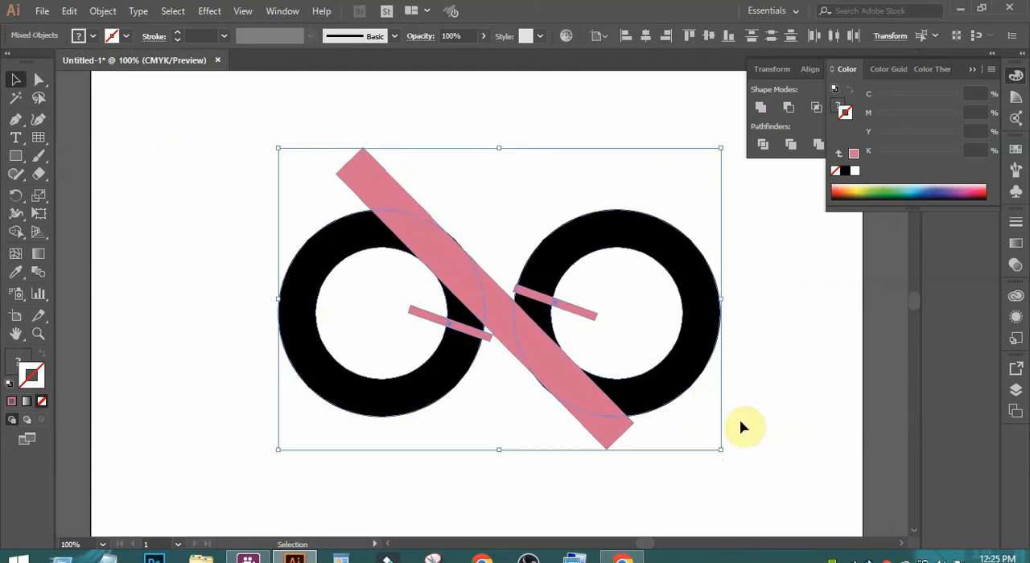
pyautogui.click(16, 232)
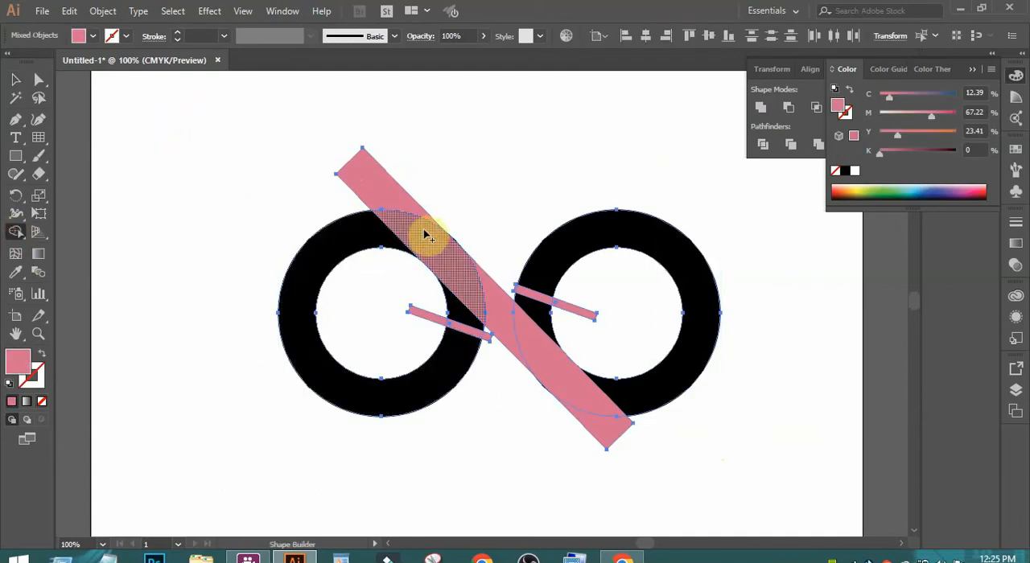
pyautogui.moveTo(427, 235); pyautogui.dragTo(495, 308)
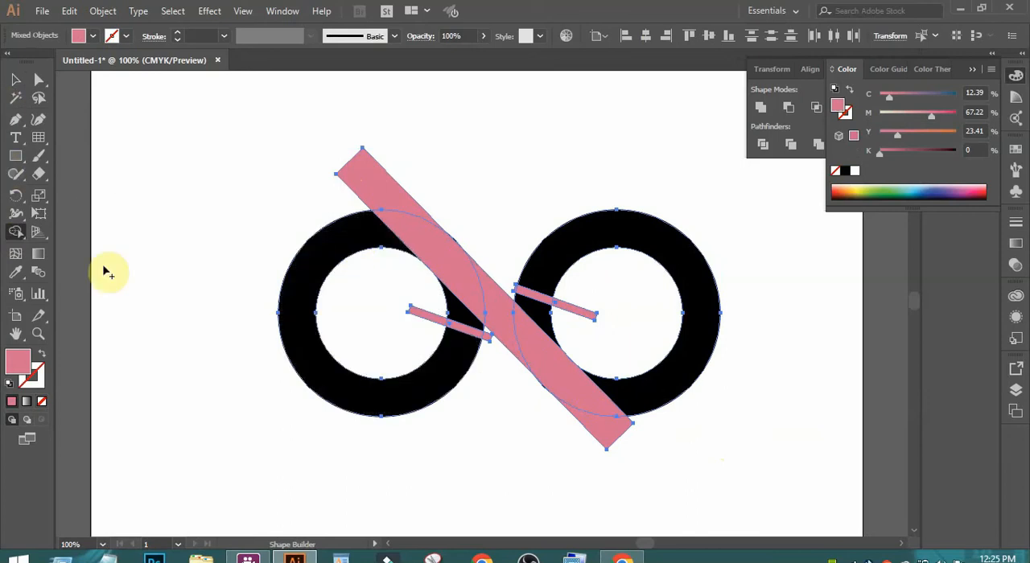
pyautogui.moveTo(348, 239)
pyautogui.mouseDown()
pyautogui.moveTo(433, 241)
pyautogui.moveTo(519, 339)
pyautogui.moveTo(589, 387)
pyautogui.mouseUp()
pyautogui.moveTo(618, 391); pyautogui.dragTo(621, 391)
pyautogui.click(15, 80)
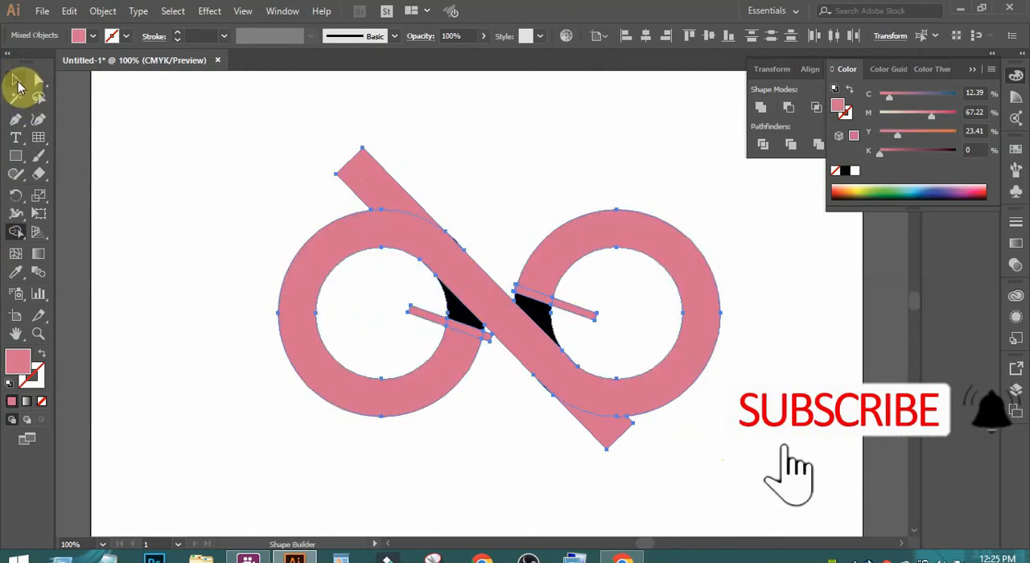
pyautogui.click(177, 143)
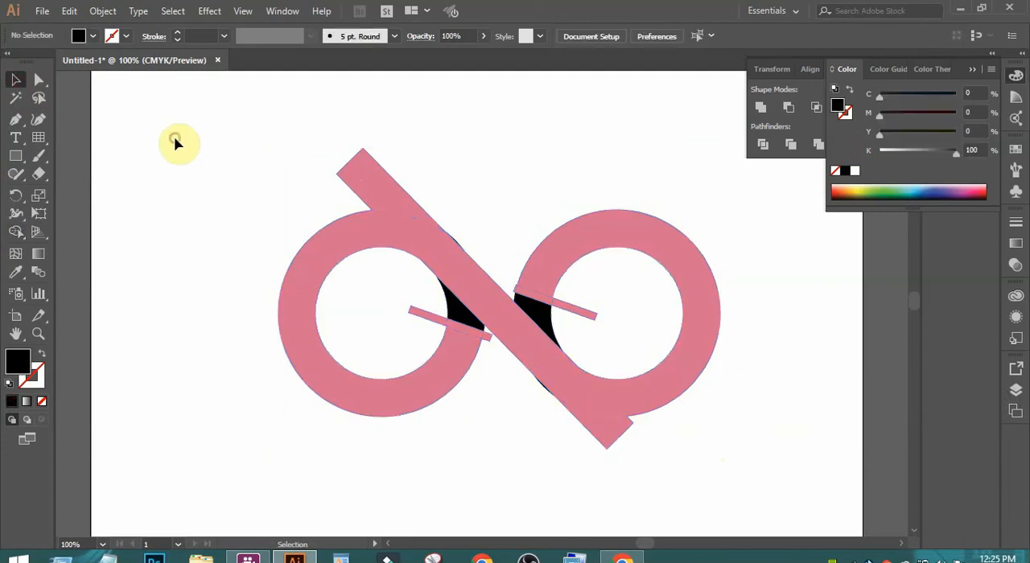
# - Move the merged infinity shape clear of the leftover pieces to delete them, and return the shape to the artboard's upper half
pyautogui.hotkey('ctrl', '-')
pyautogui.hotkey('ctrl', '-')
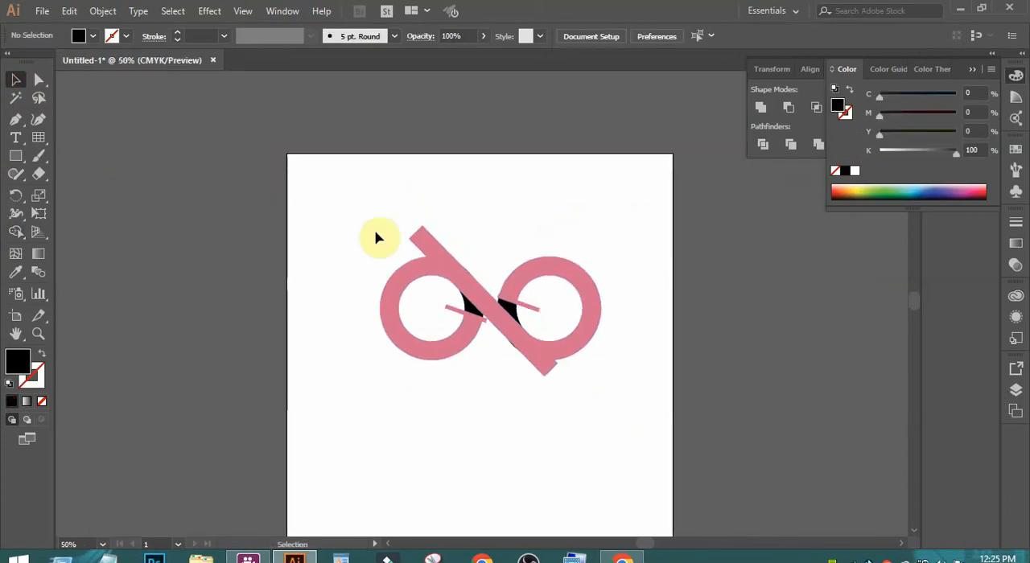
pyautogui.click(435, 278)
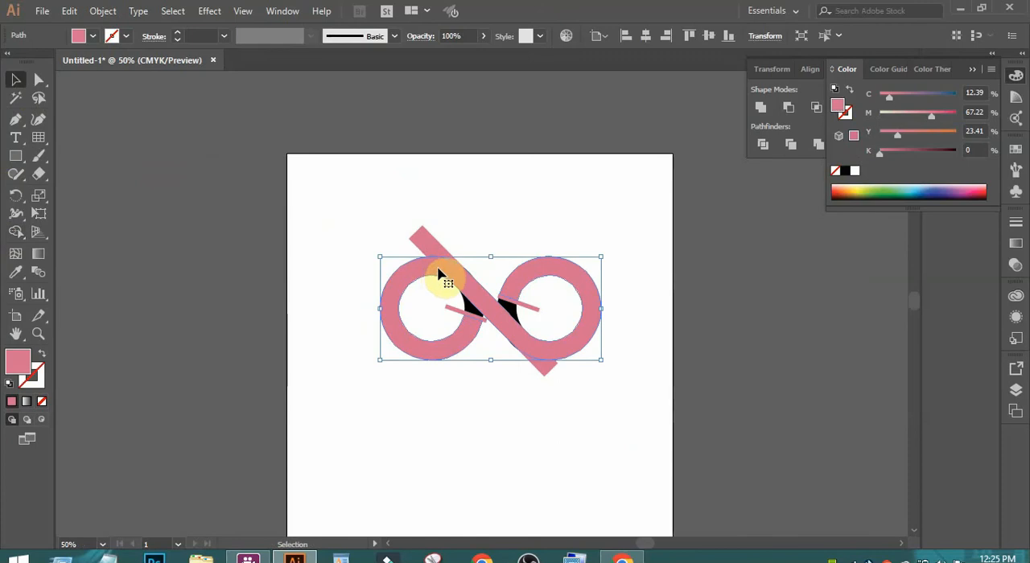
pyautogui.moveTo(438, 275); pyautogui.dragTo(398, 443)
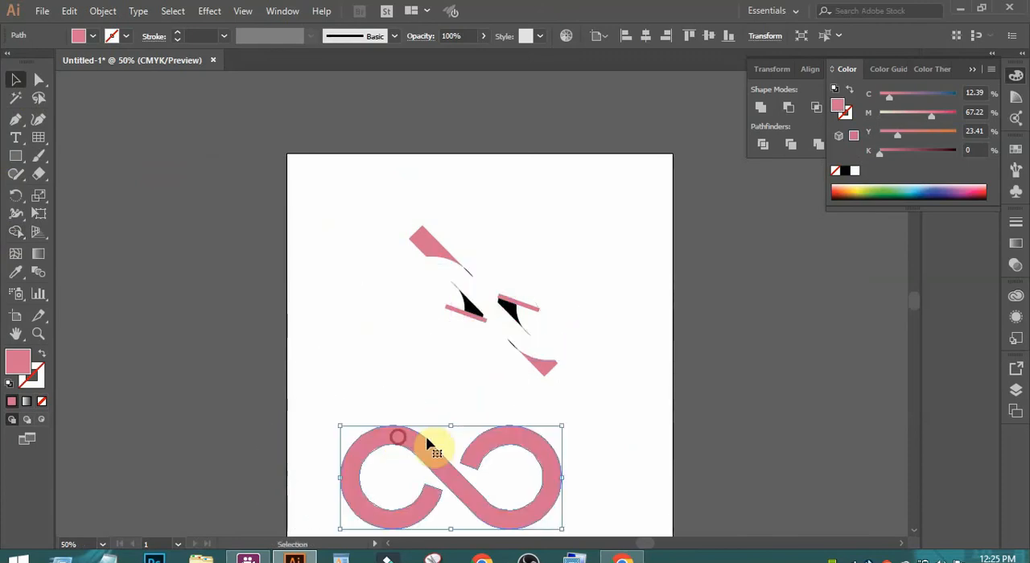
pyautogui.click(631, 390)
pyautogui.moveTo(347, 191); pyautogui.dragTo(628, 392)
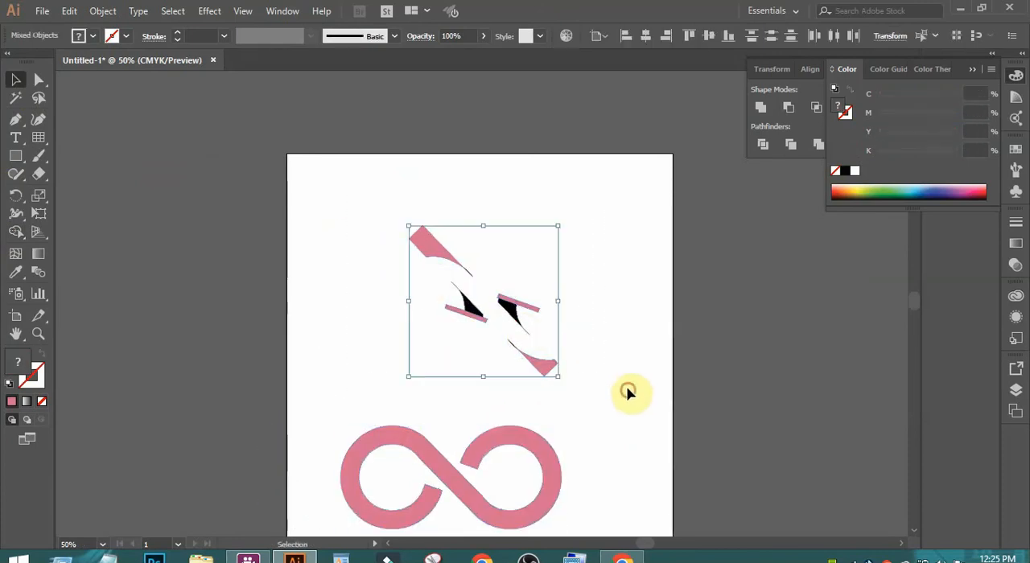
pyautogui.press('Delete')
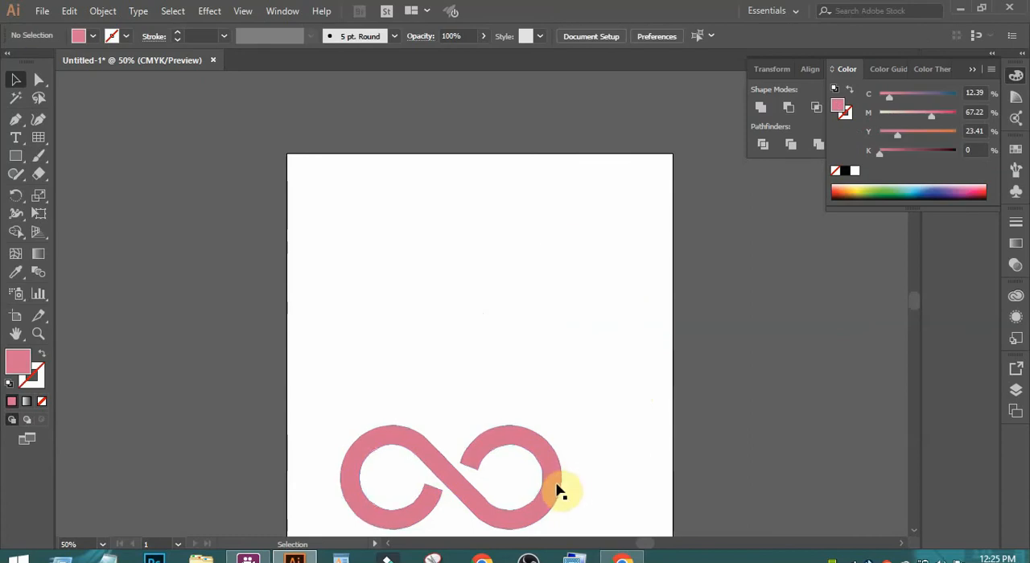
pyautogui.moveTo(556, 488); pyautogui.dragTo(588, 315)
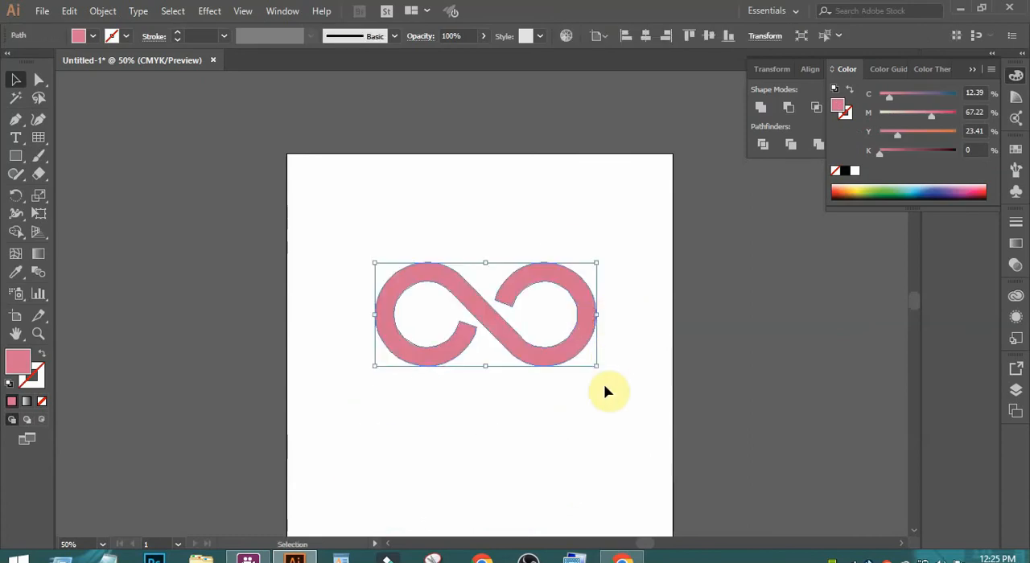
pyautogui.click(605, 387)
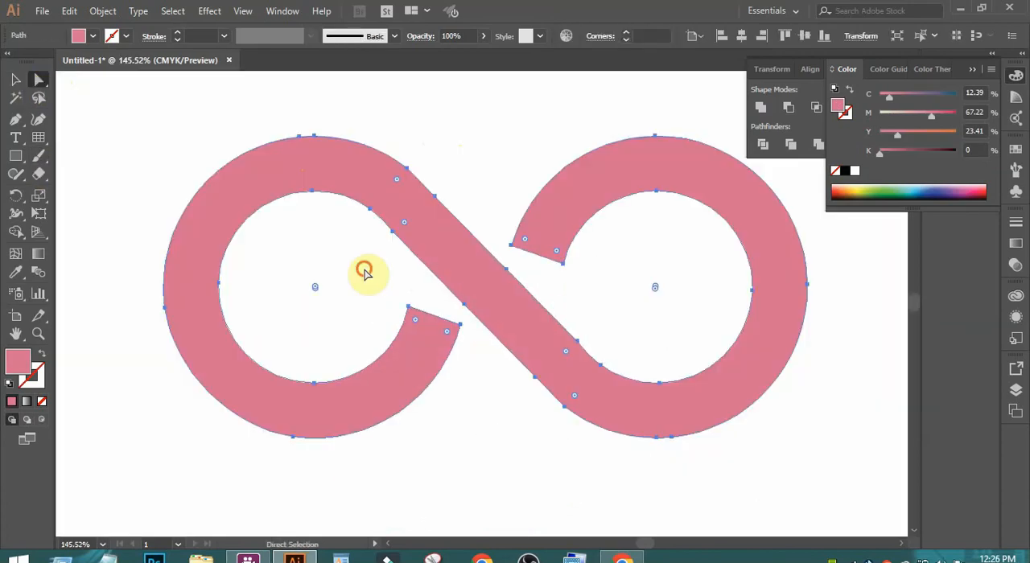
# - Round the four corners at the two open ends of the infinity shape into full semicircular caps
pyautogui.click(365, 271)
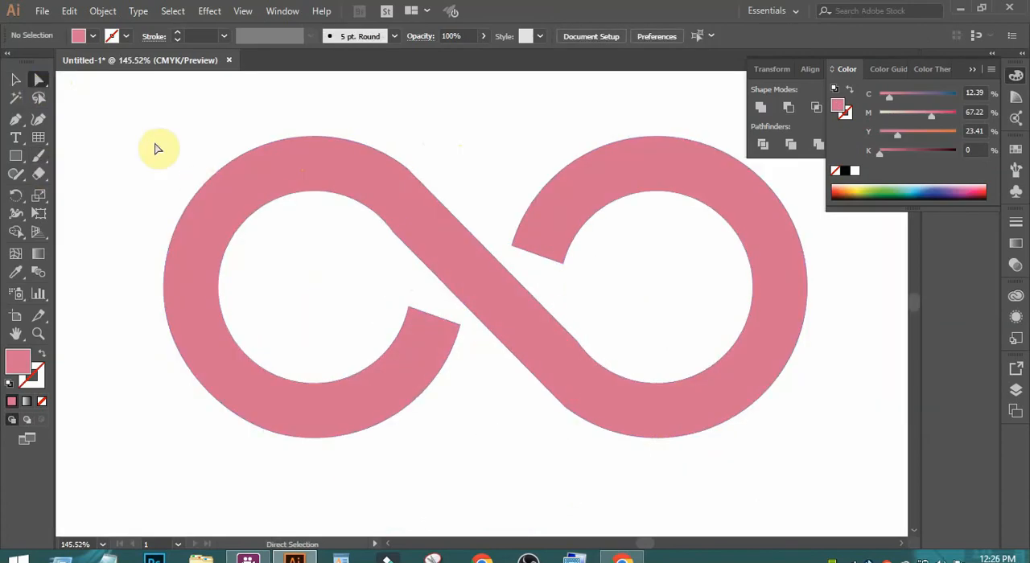
pyautogui.click(410, 310)
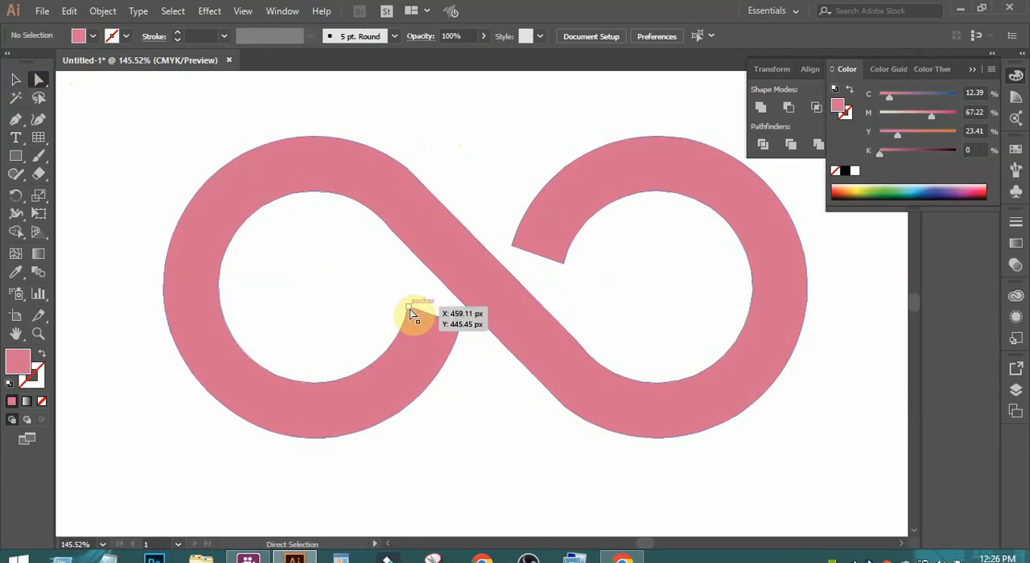
pyautogui.keyDown('shift'); pyautogui.click(460, 326); pyautogui.keyUp('shift')
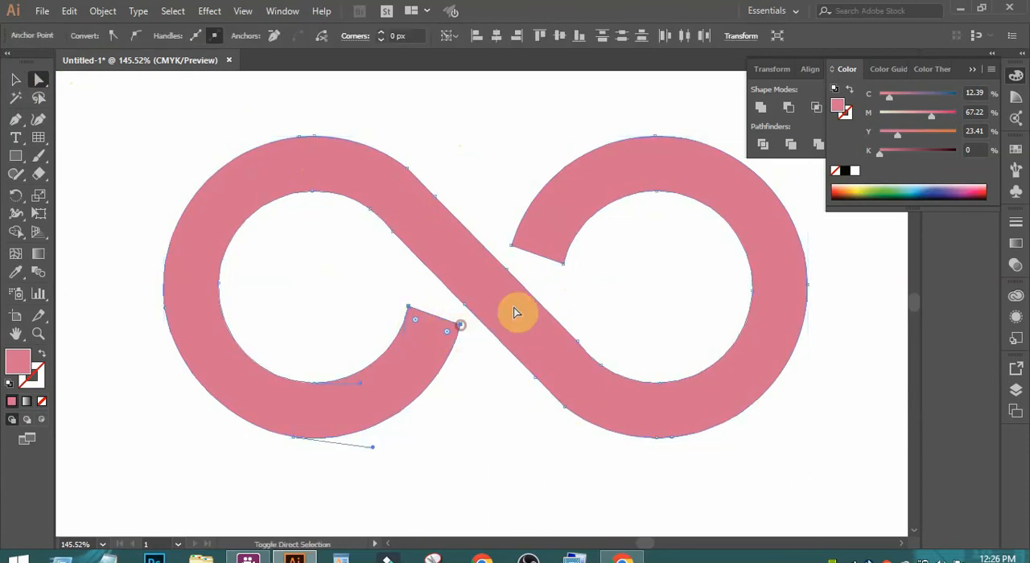
pyautogui.keyDown('shift'); pyautogui.click(564, 265); pyautogui.keyUp('shift')
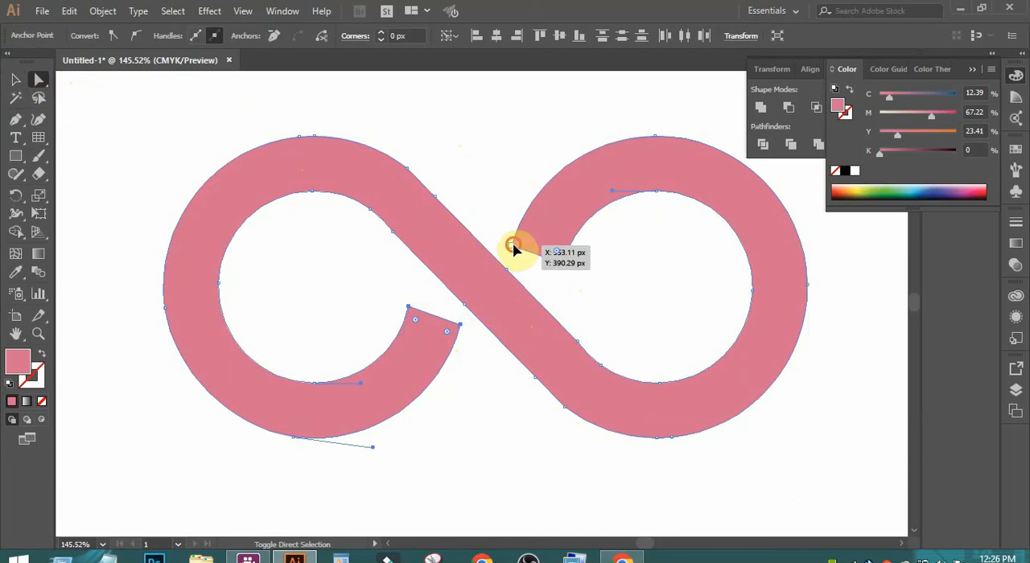
pyautogui.keyDown('shift'); pyautogui.click(513, 246); pyautogui.keyUp('shift')
pyautogui.moveTo(570, 221); pyautogui.dragTo(567, 233)
pyautogui.click(649, 292)
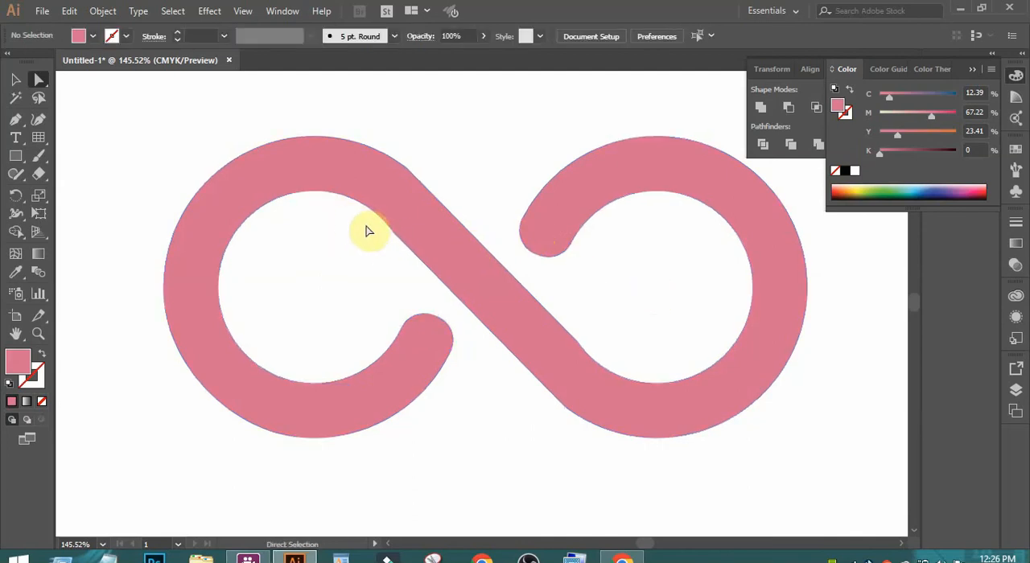
# - Round the outer corner where the diagonal meets the top of the left loop with a radius of about 132 px
pyautogui.moveTo(366, 231); pyautogui.dragTo(531, 103)
pyautogui.hotkey('ctrl', '1')
pyautogui.click(494, 390)
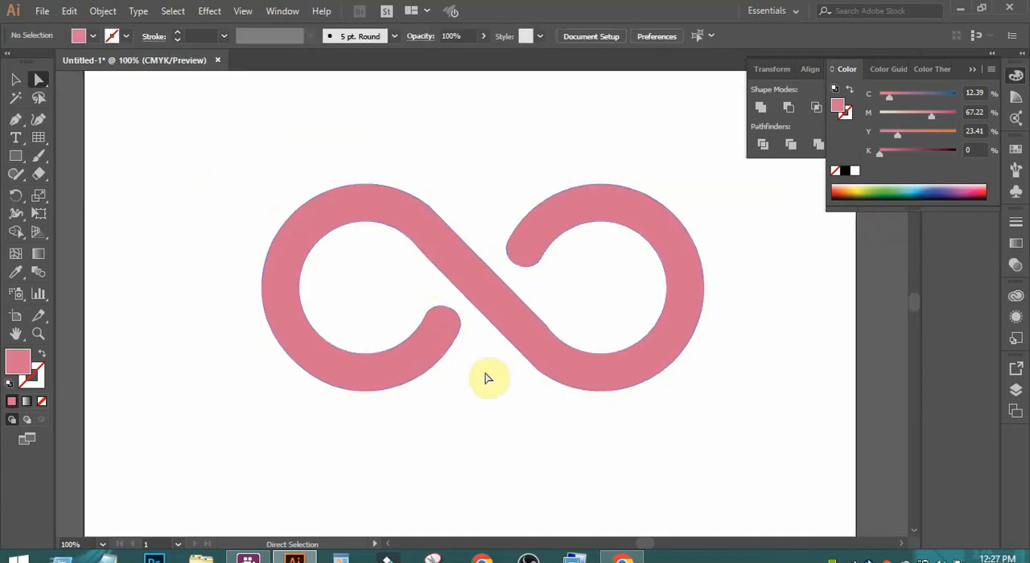
pyautogui.click(459, 232)
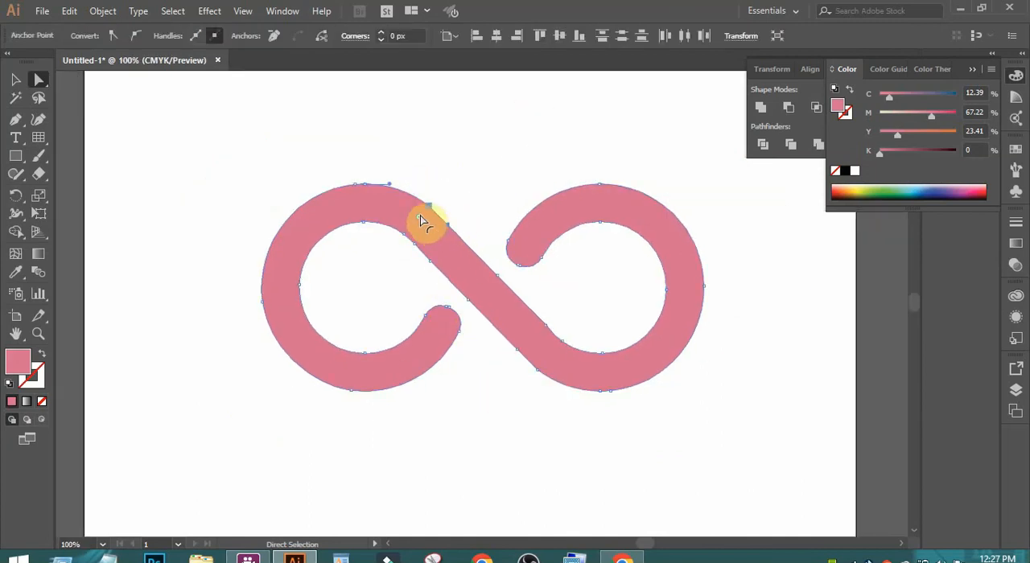
pyautogui.moveTo(421, 221); pyautogui.dragTo(292, 394)
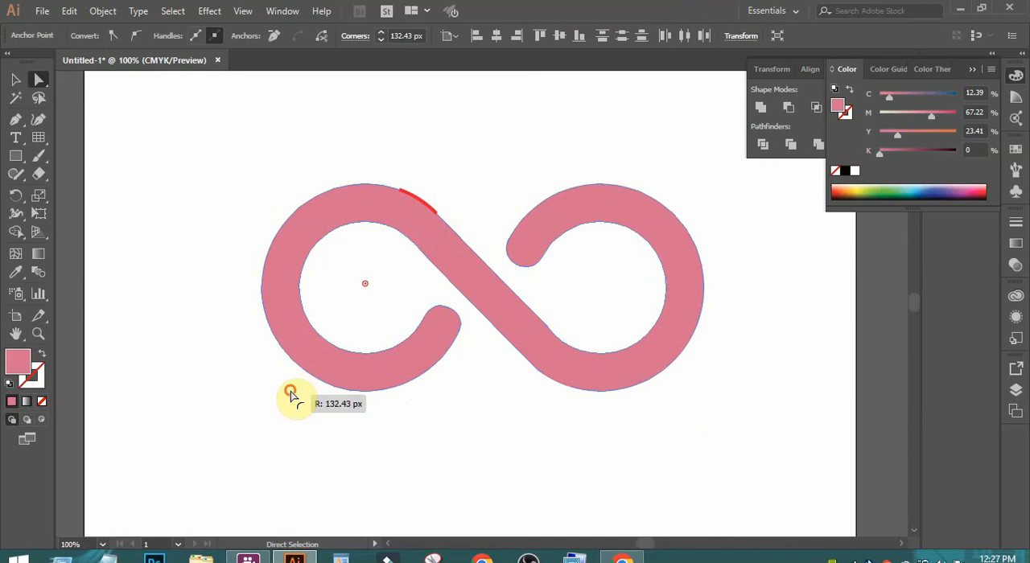
pyautogui.click(442, 409)
# - Round the outer corner where the diagonal meets the bottom of the right loop into a smooth curve
pyautogui.moveTo(496, 344); pyautogui.dragTo(552, 408)
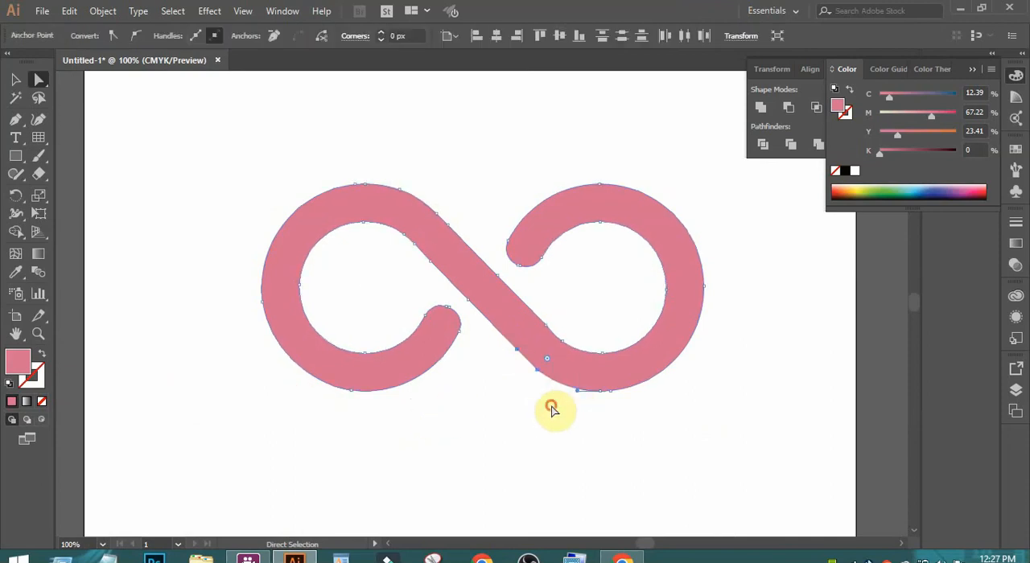
pyautogui.moveTo(547, 360); pyautogui.dragTo(638, 204)
pyautogui.click(567, 329)
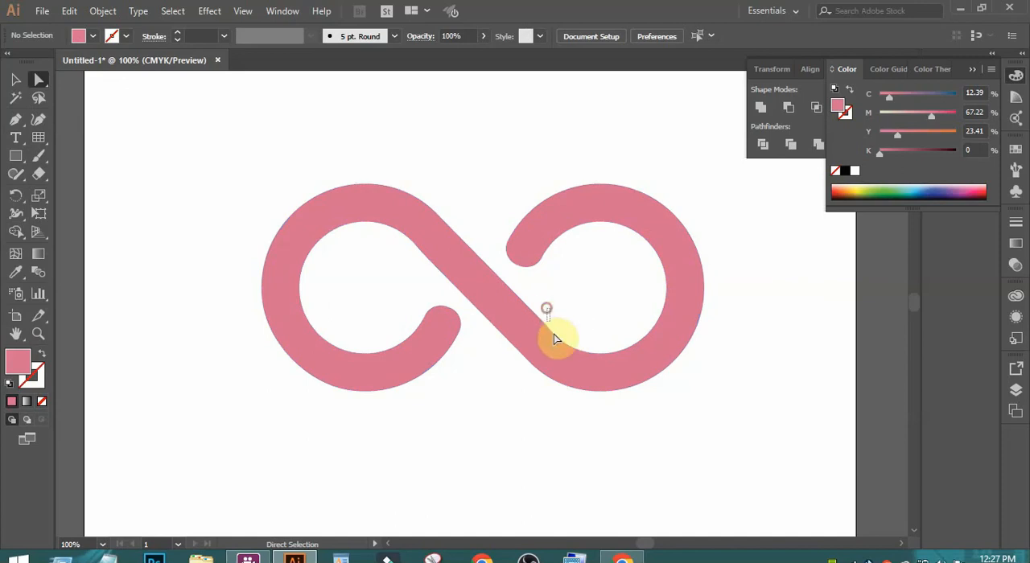
# - Round the inner corner where the diagonal meets the right loop with a radius of about 449 px
pyautogui.click(555, 338)
pyautogui.moveTo(540, 299); pyautogui.dragTo(600, 357)
pyautogui.moveTo(534, 336); pyautogui.dragTo(286, 548)
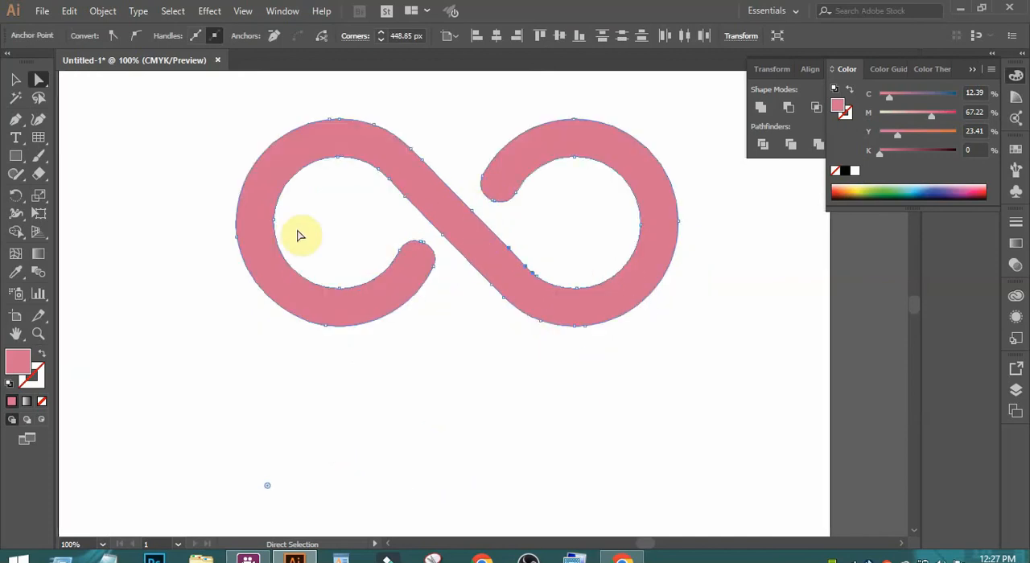
pyautogui.click(15, 79)
pyautogui.click(110, 143)
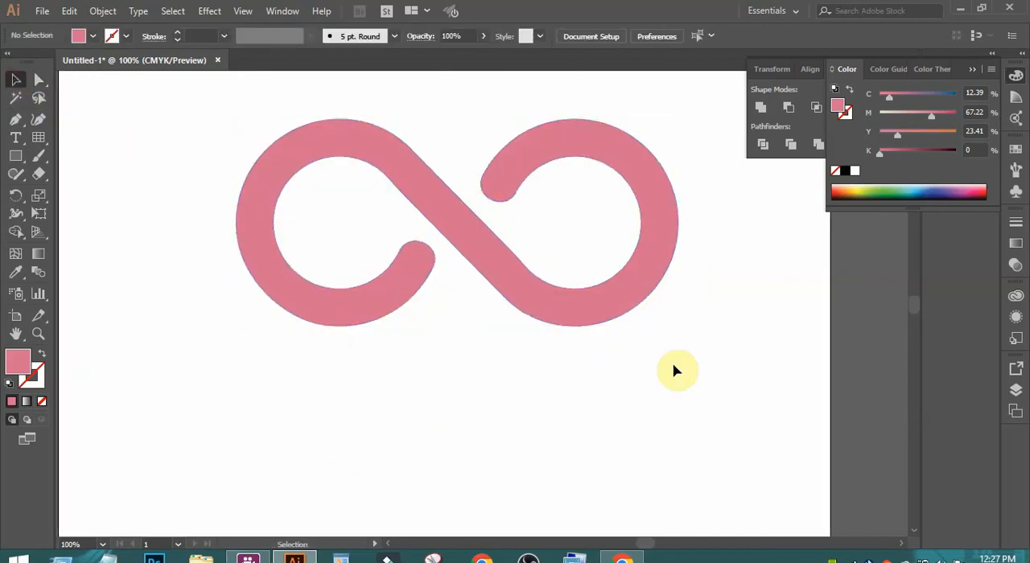
pyautogui.hotkey('ctrl', '-')
pyautogui.moveTo(608, 335); pyautogui.dragTo(620, 435)
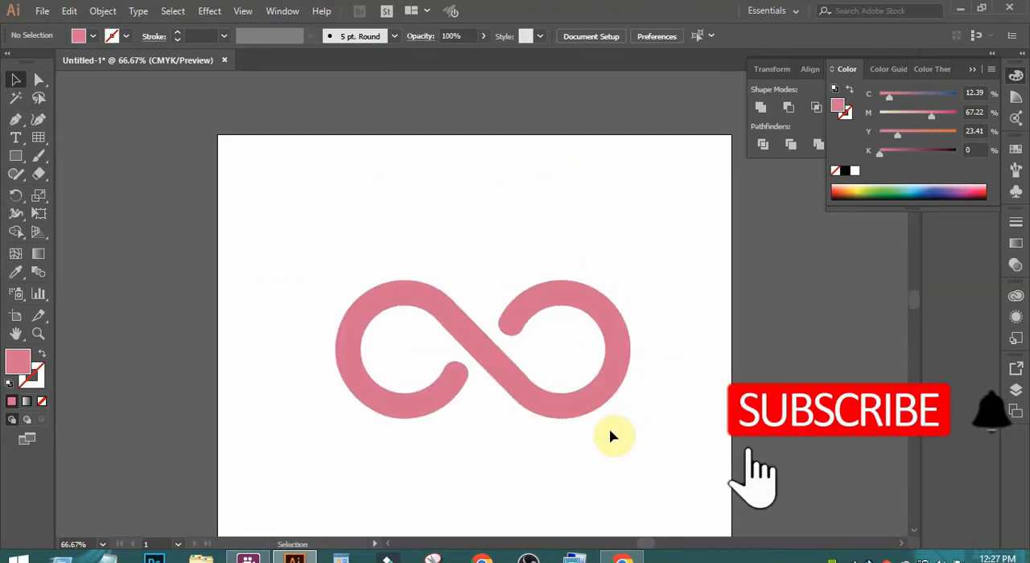